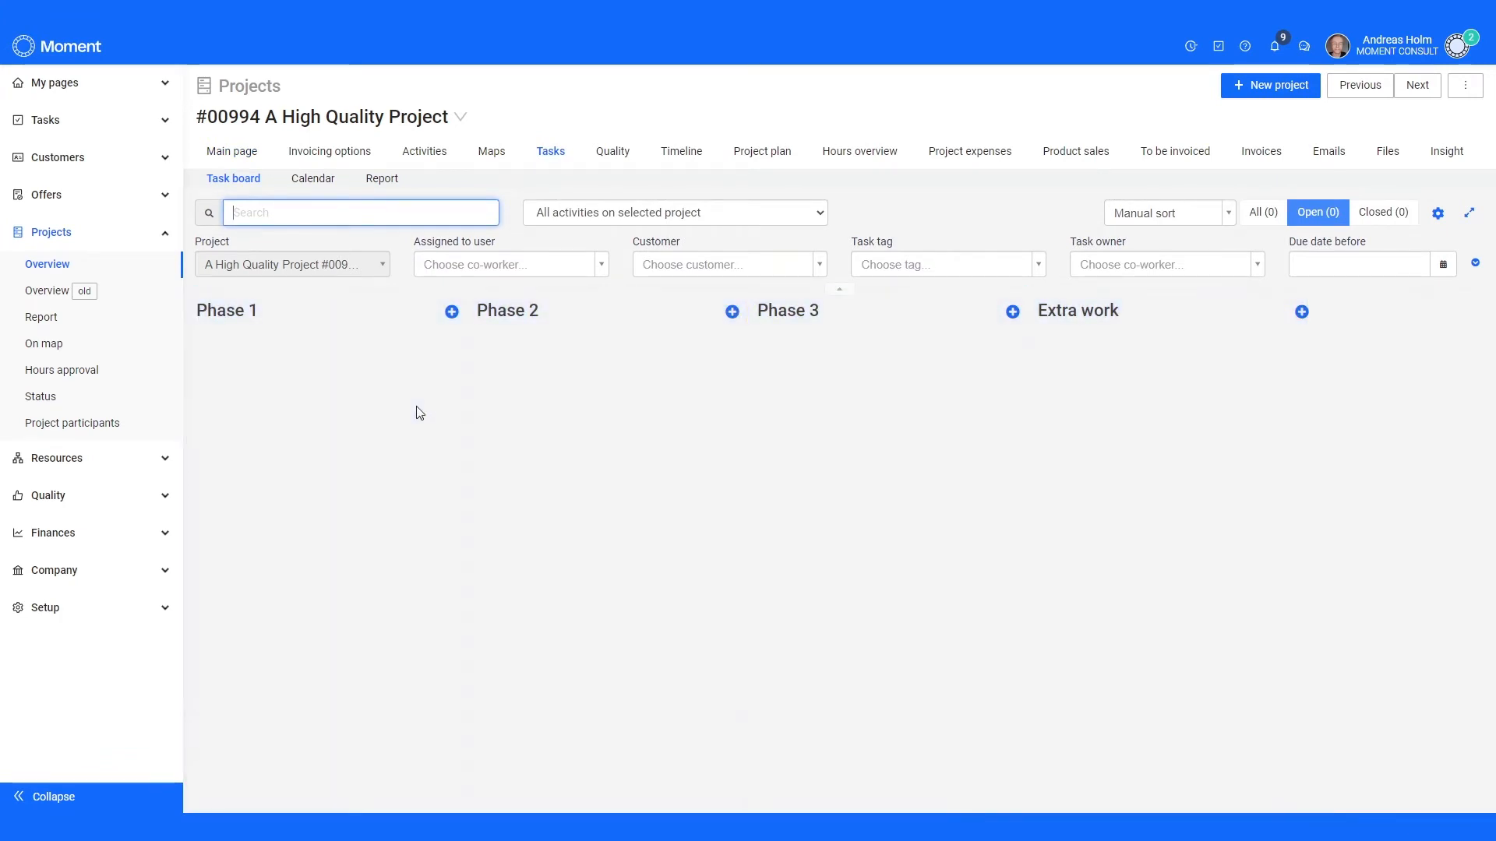
# Start a new task in Phase 1 named "Task One" with the due date 04.11.2021.
pyautogui.click(453, 313)
pyautogui.write('Task One')
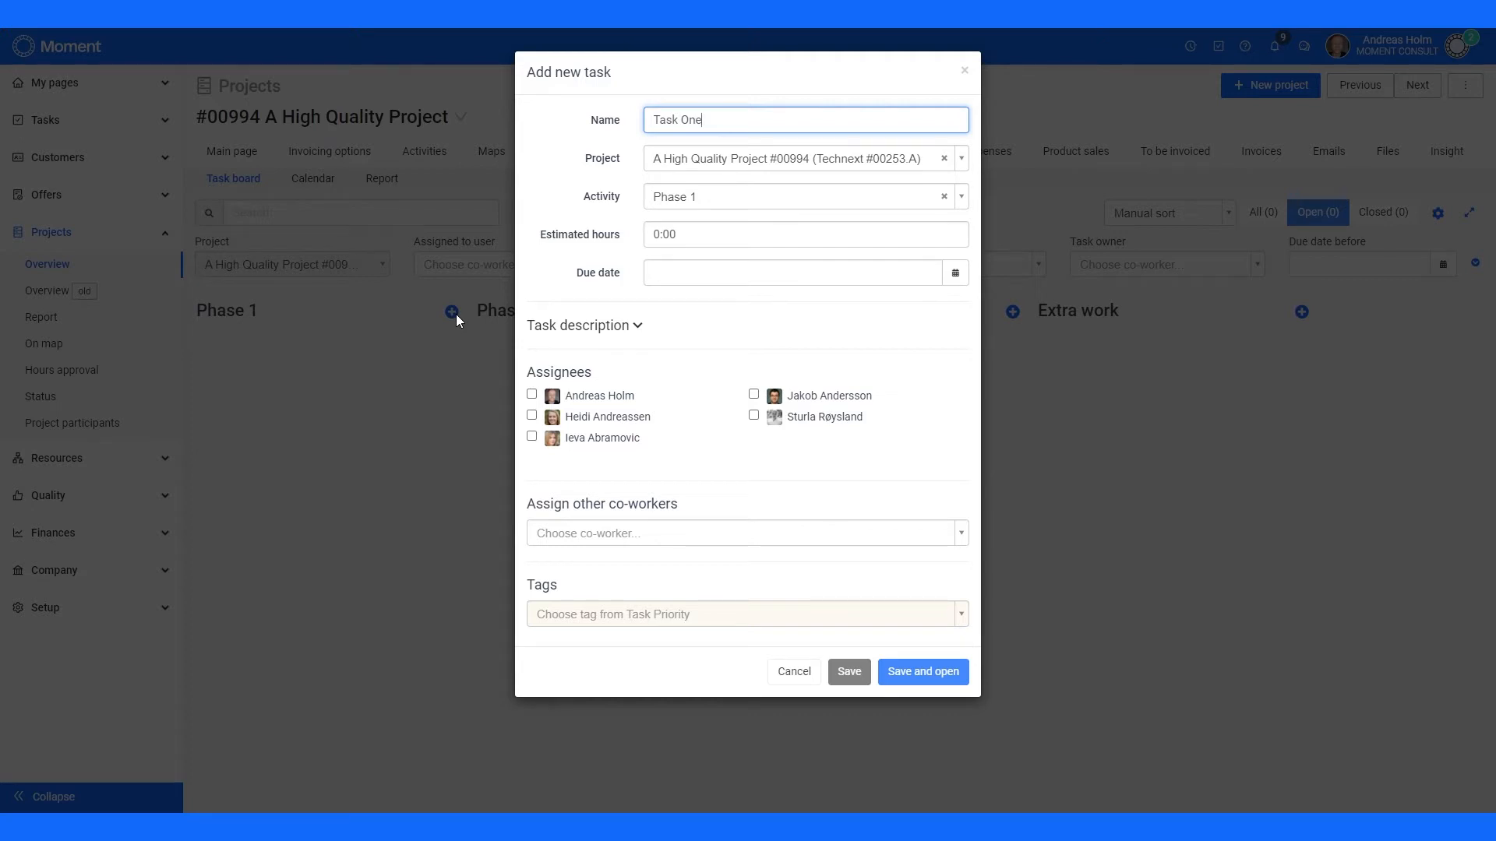
pyautogui.click(666, 274)
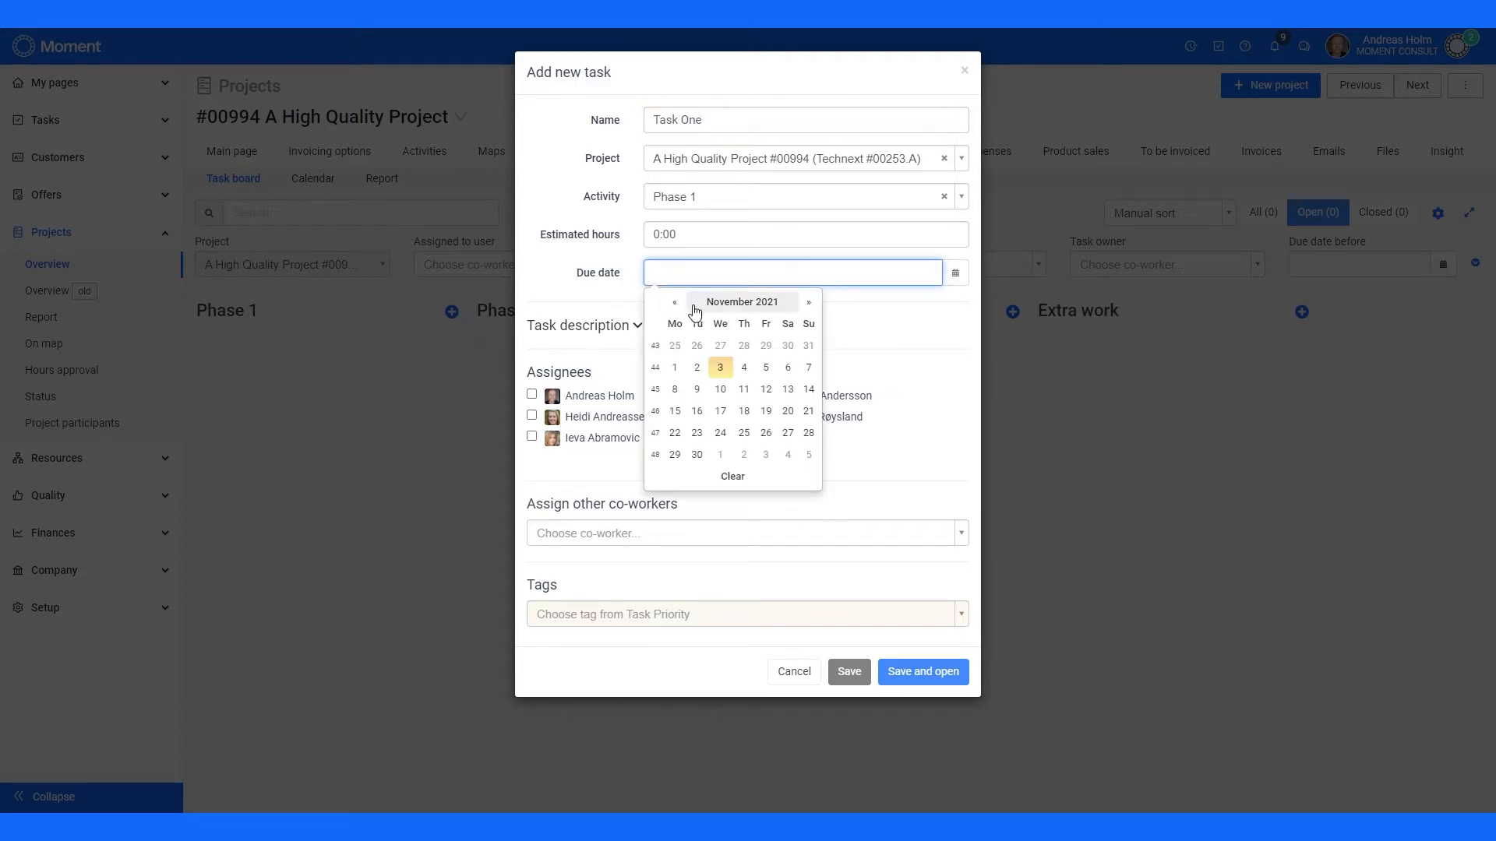
pyautogui.click(744, 369)
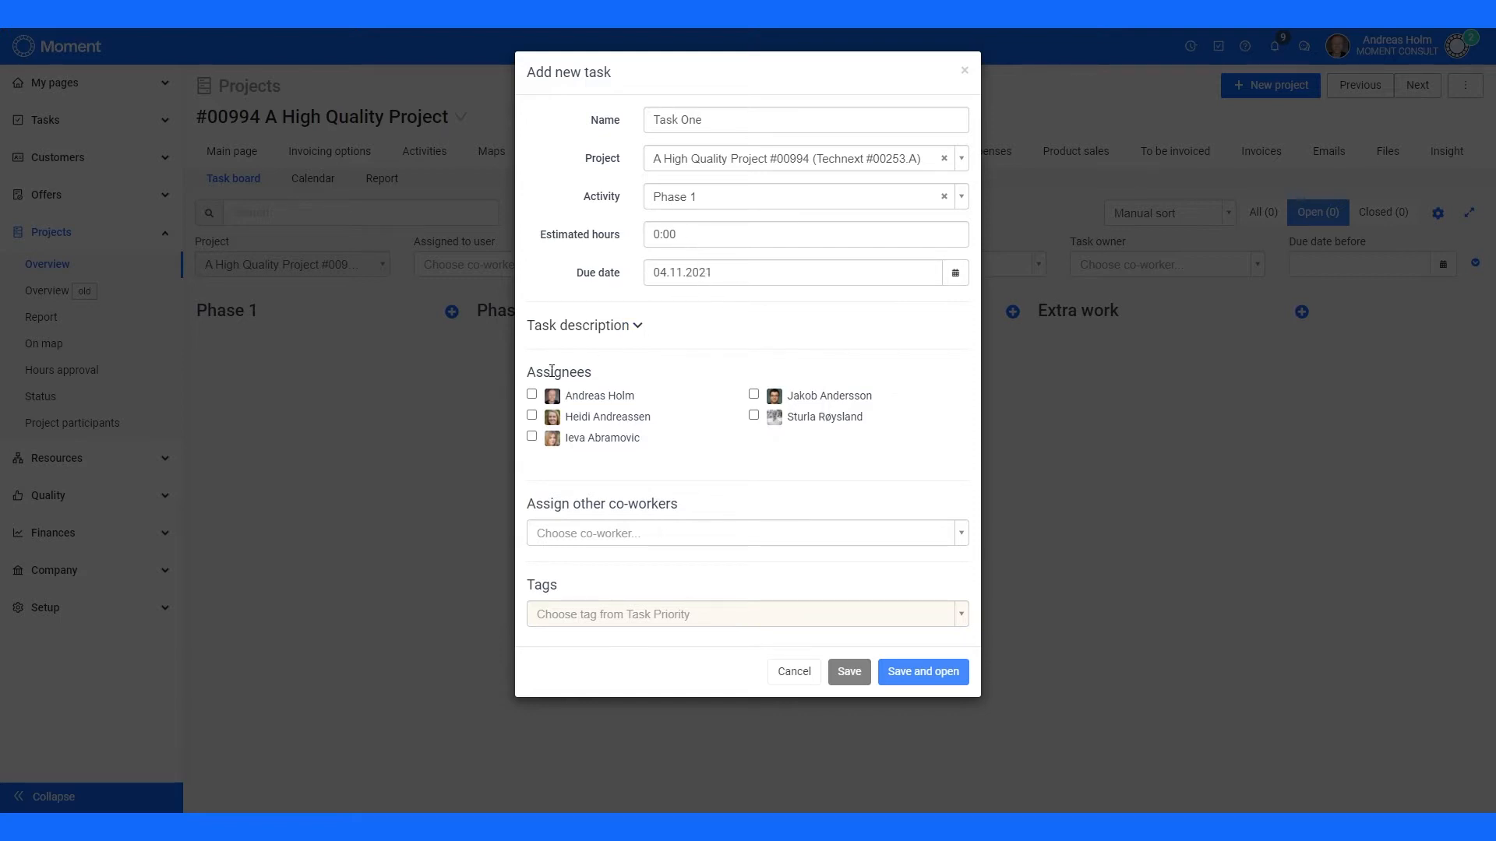
# Assign every suggested team member except the last one to the task, tag it Normal priority, and save it.
pyautogui.click(532, 394)
pyautogui.click(532, 415)
pyautogui.click(532, 438)
pyautogui.click(753, 394)
pyautogui.click(614, 619)
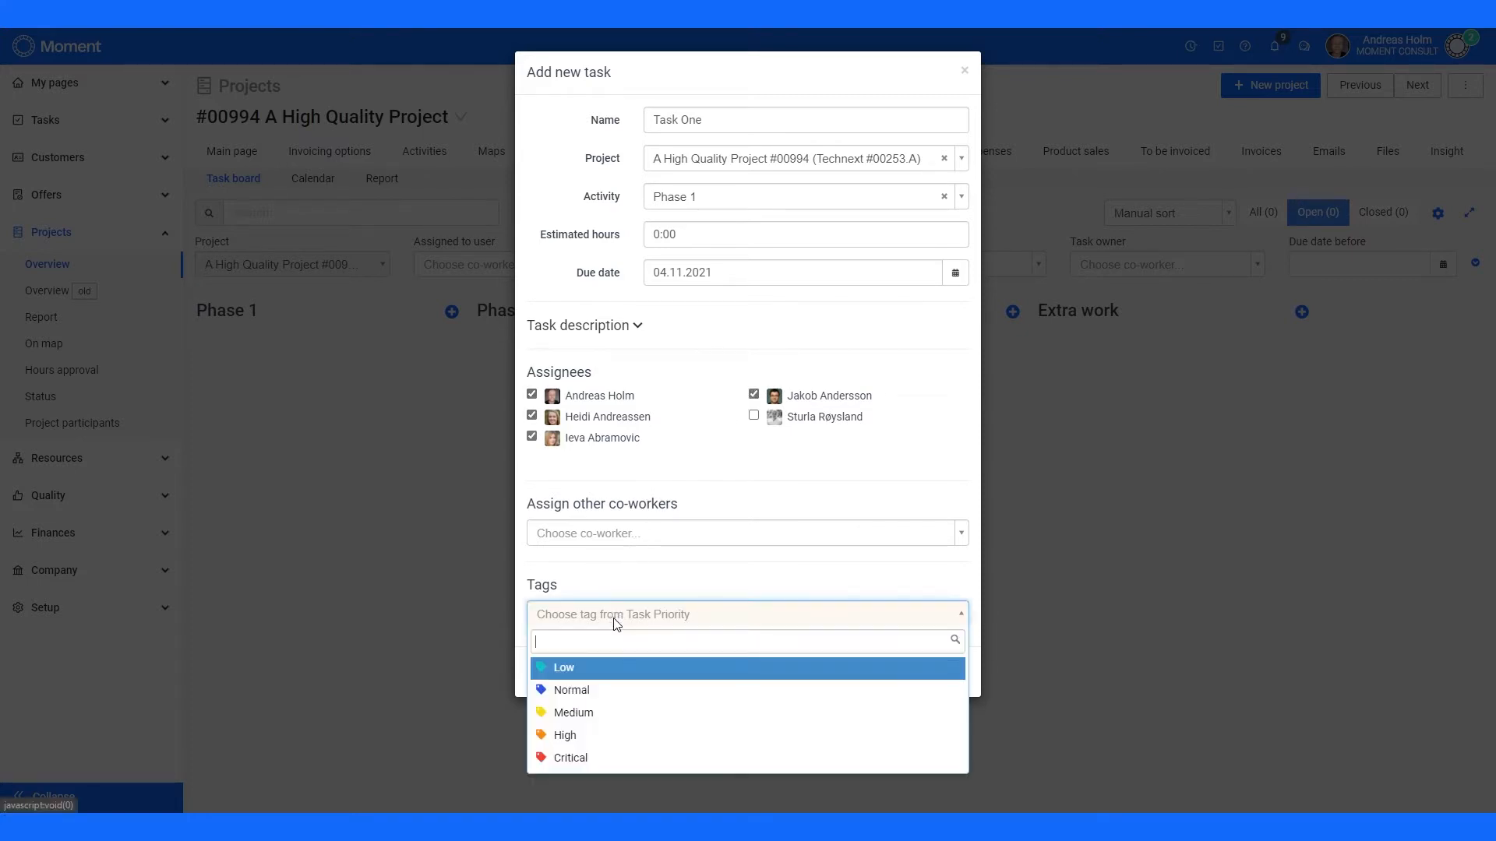
pyautogui.click(591, 694)
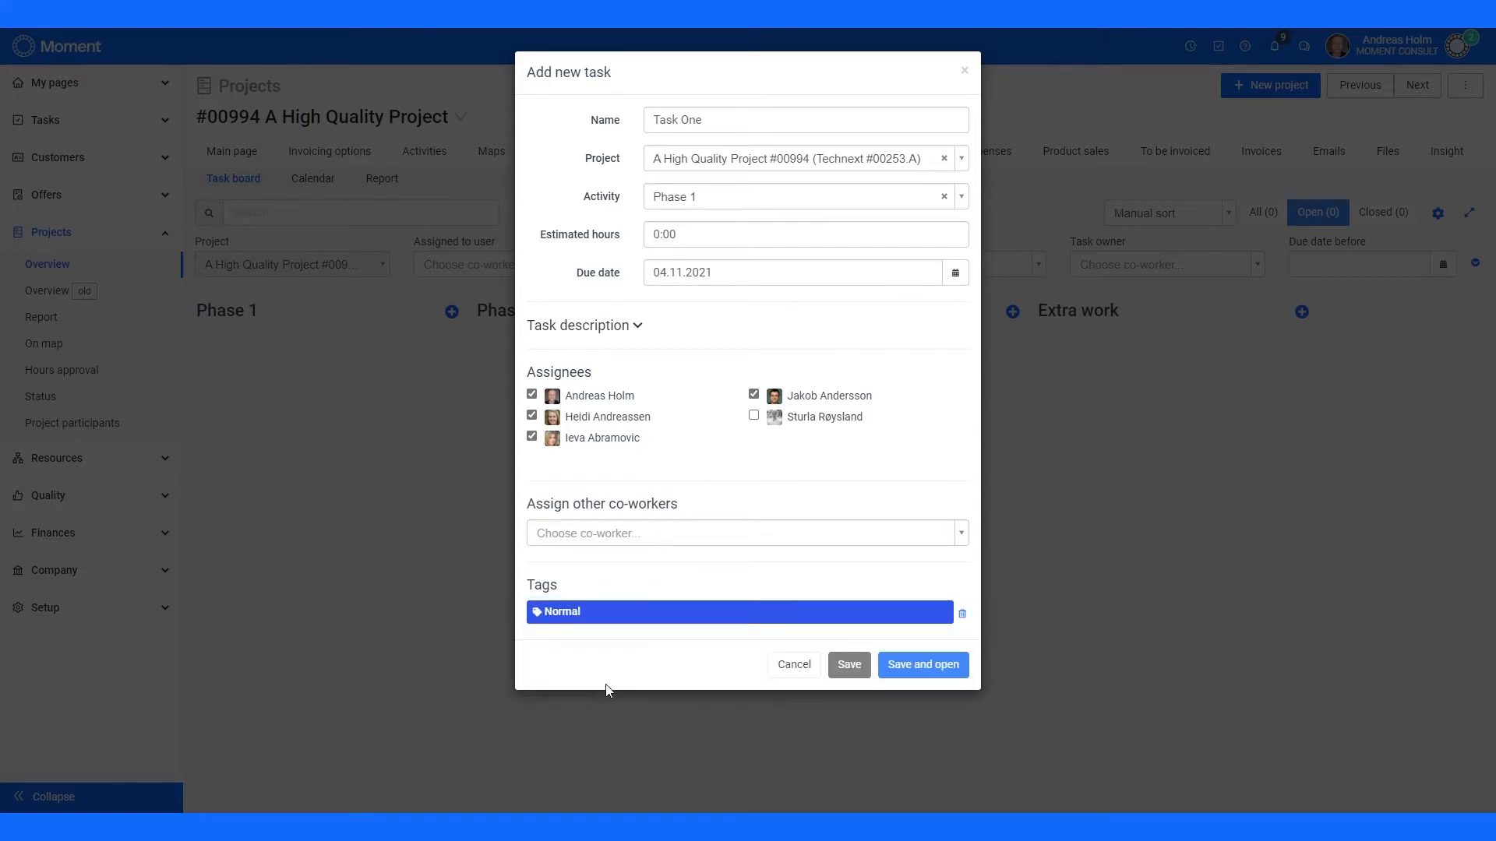
pyautogui.click(850, 666)
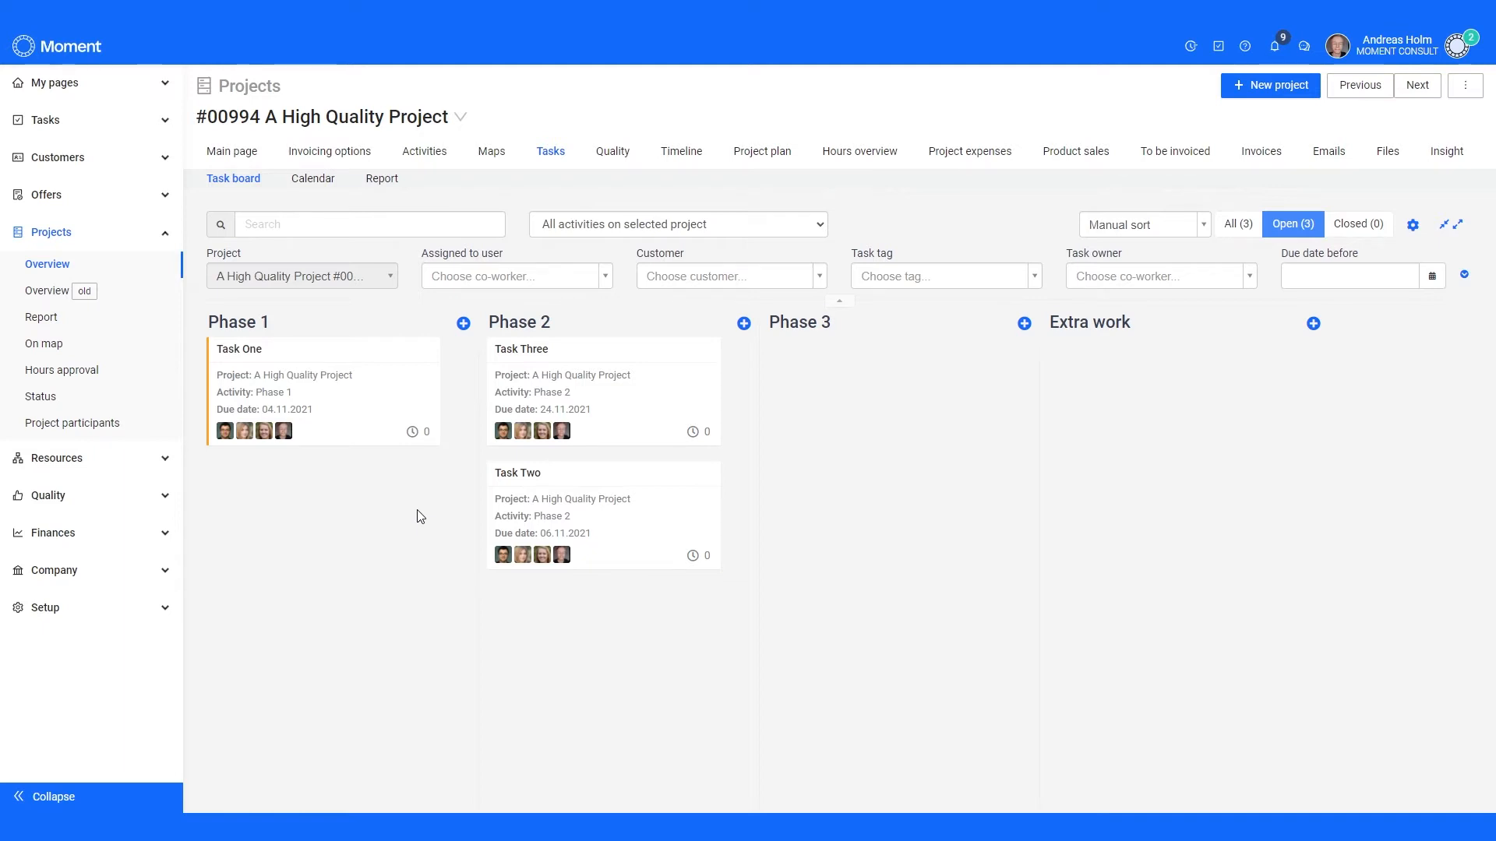
# Open Task One and upload the file produce_monthly.png as an attachment.
pyautogui.click(245, 351)
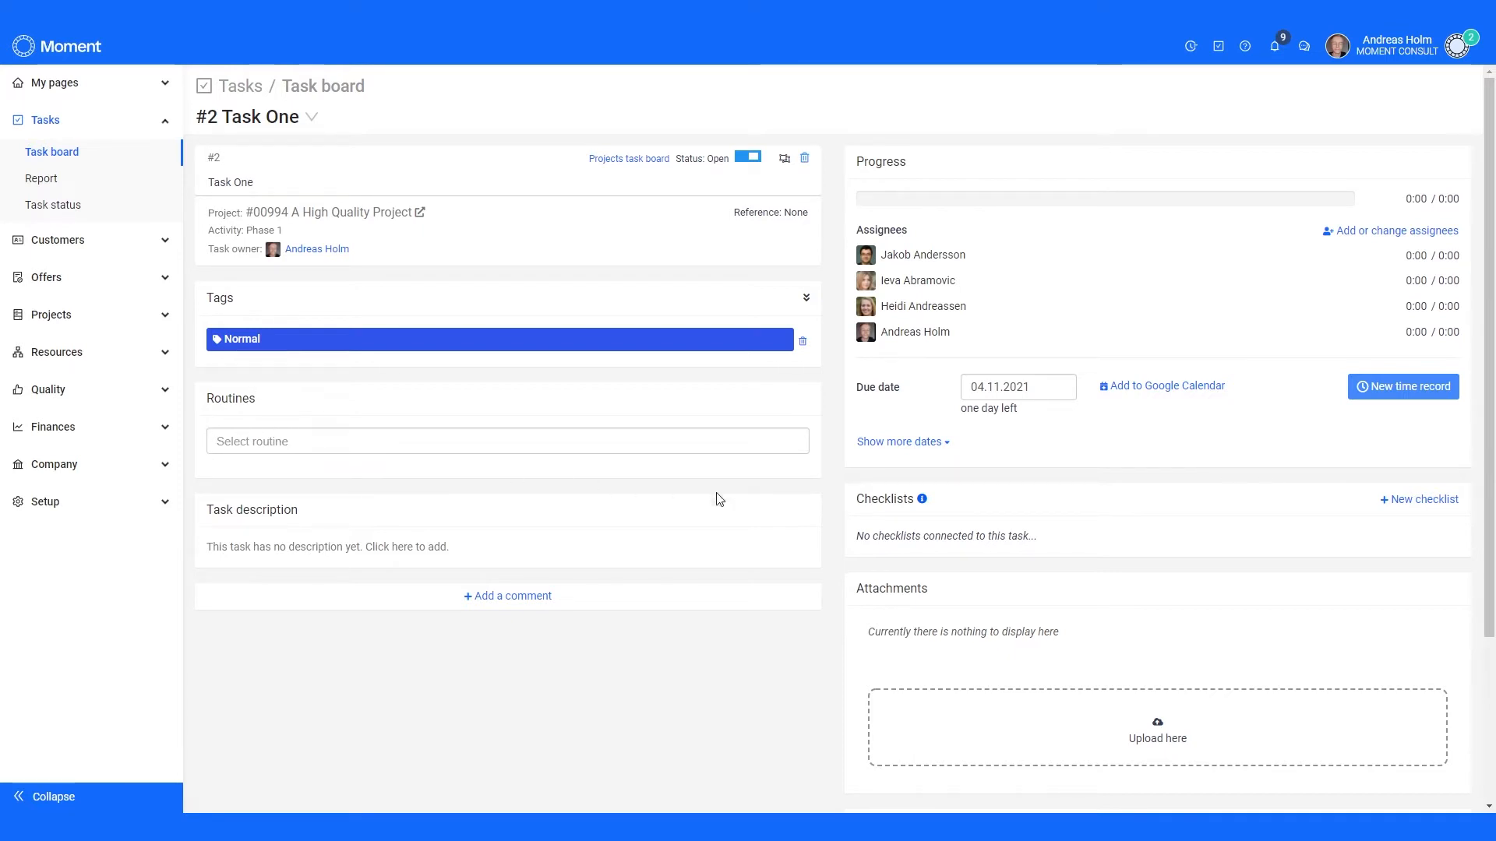
pyautogui.click(1156, 748)
pyautogui.click(194, 146)
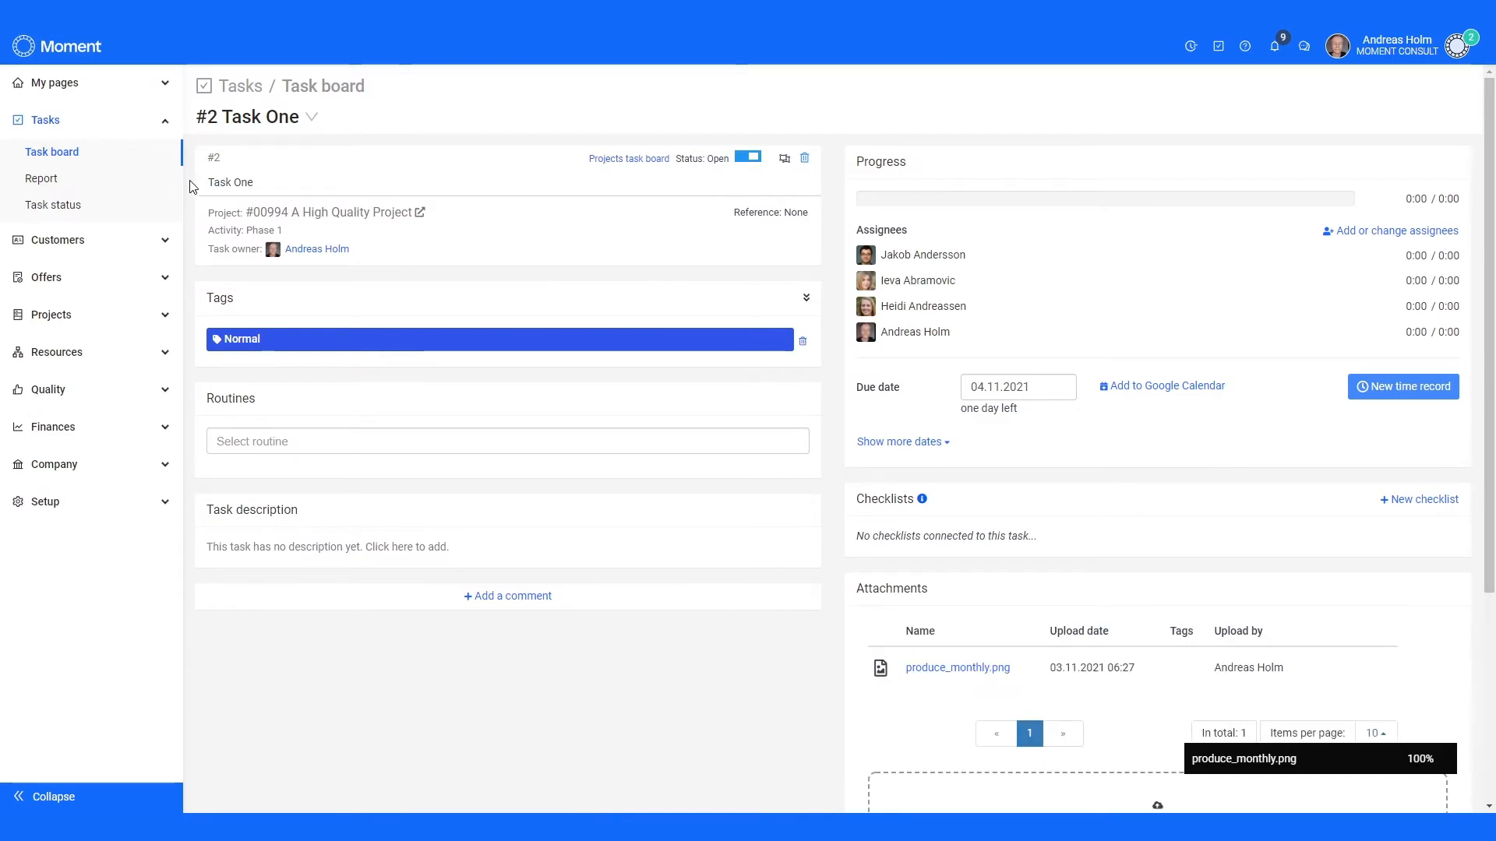
# Enter "This is task one" as the task description and insert the produce sales chart image below it.
pyautogui.click(305, 560)
pyautogui.write('This is task one')
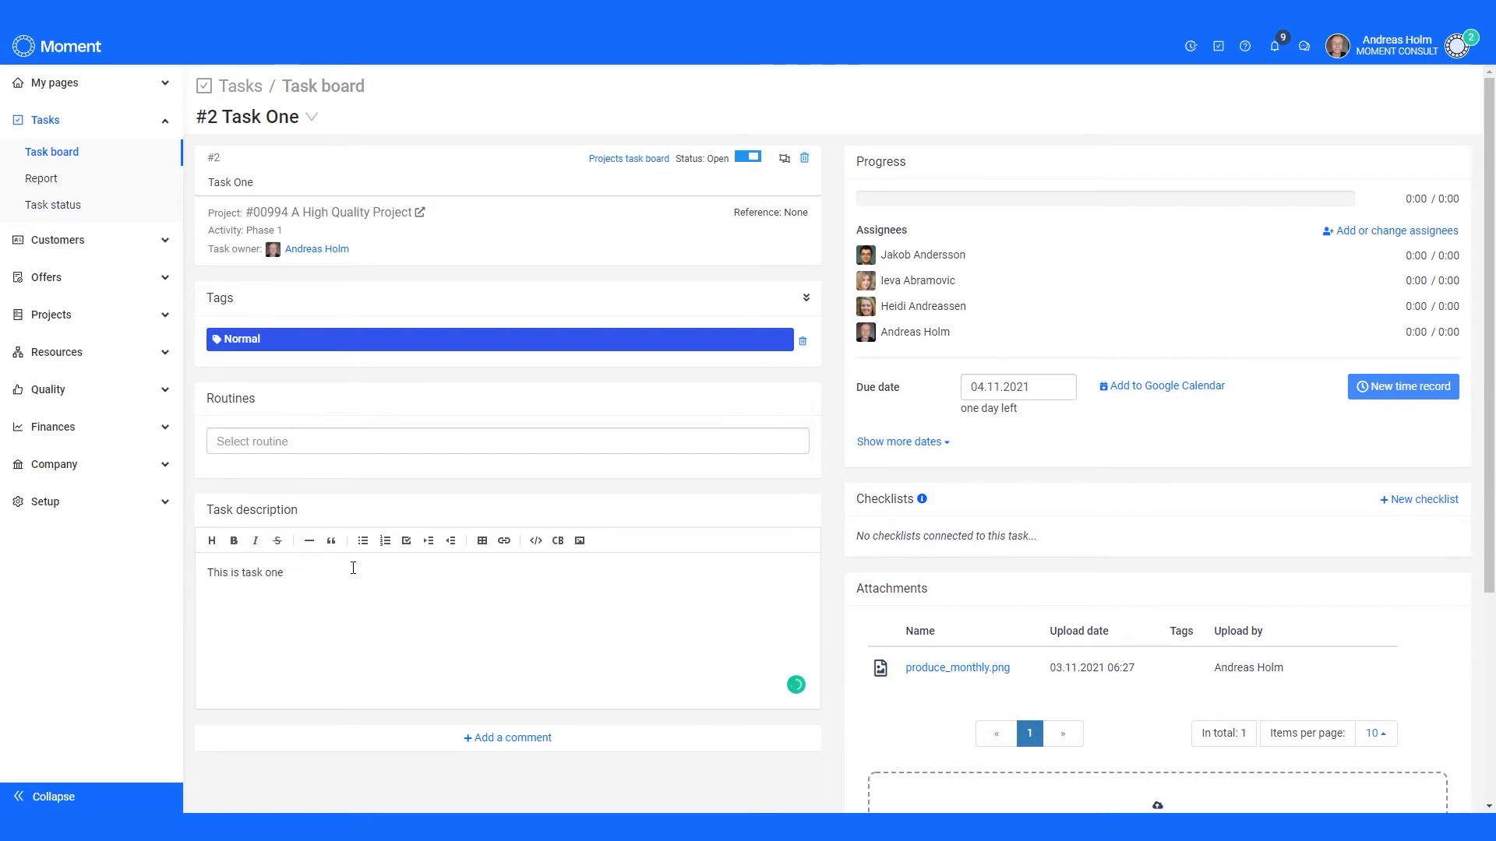
pyautogui.click(578, 541)
pyautogui.click(472, 413)
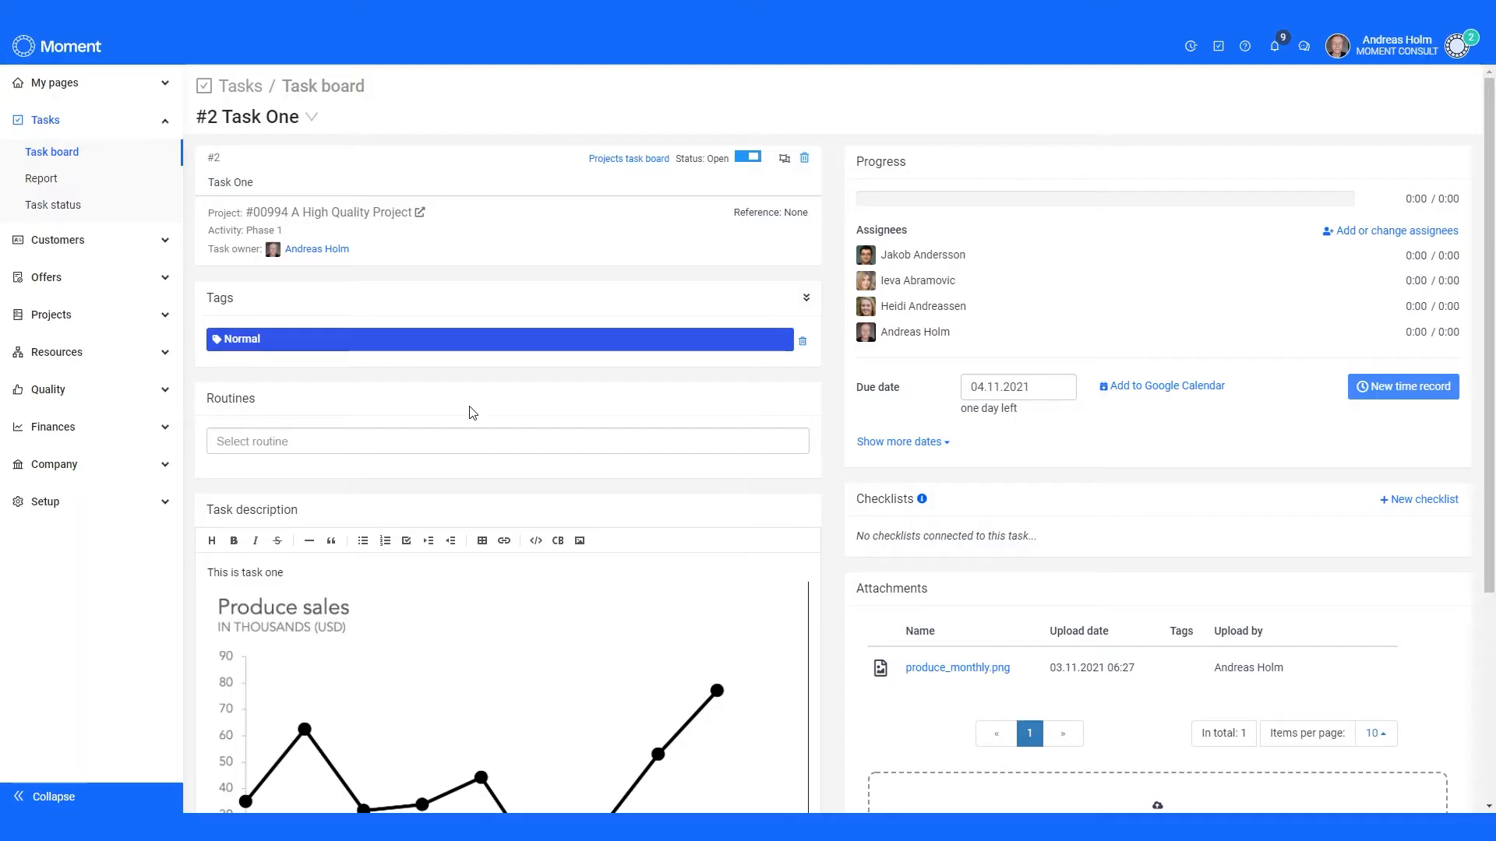
# Write a new comment reading "Comment" on Task One and look through the co-workers available to notify.
pyautogui.scroll(-4, 631, 491)
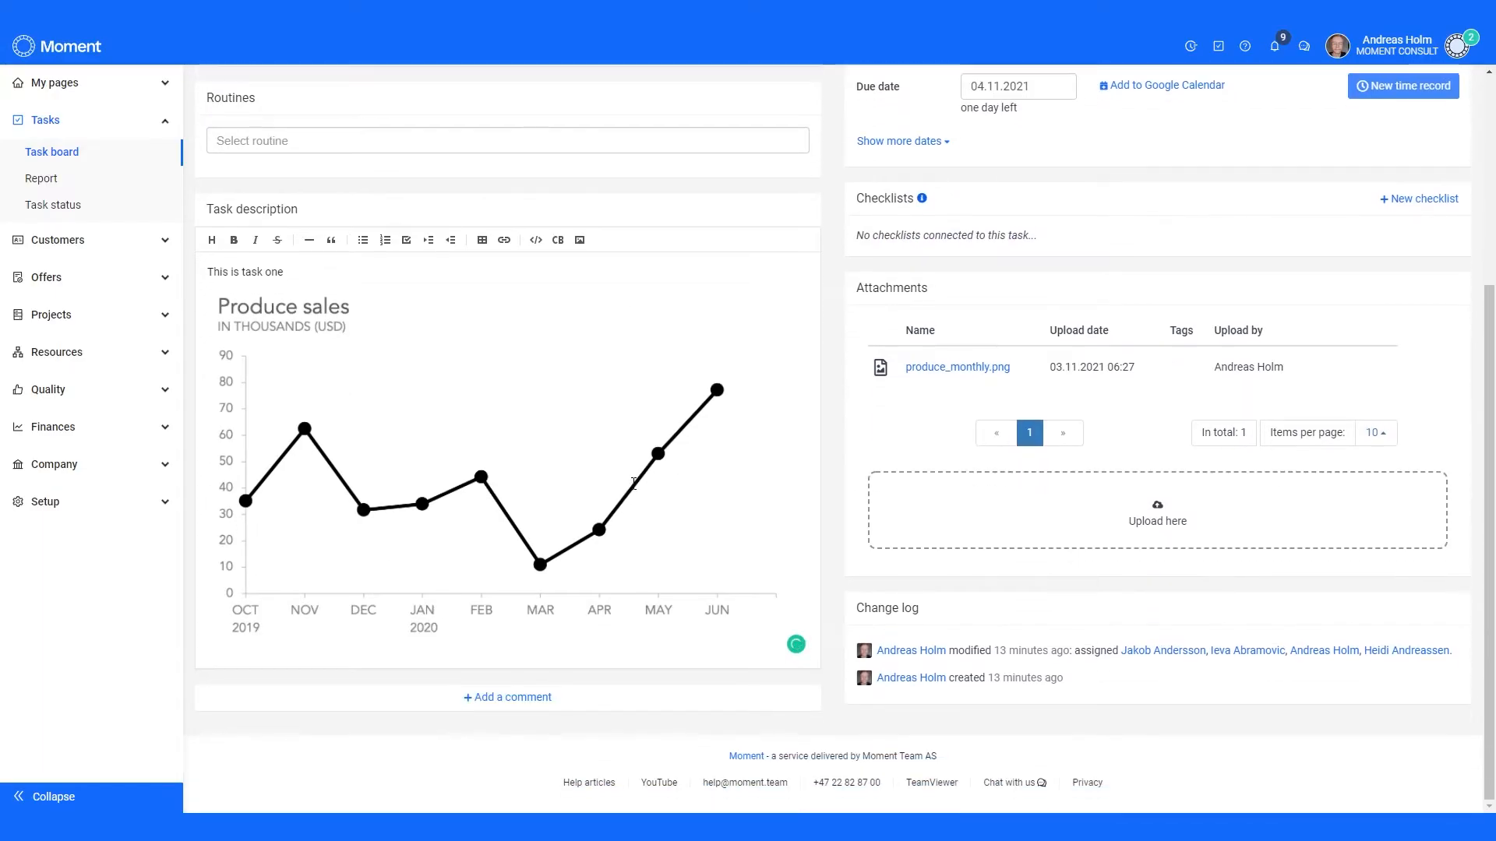
pyautogui.click(518, 697)
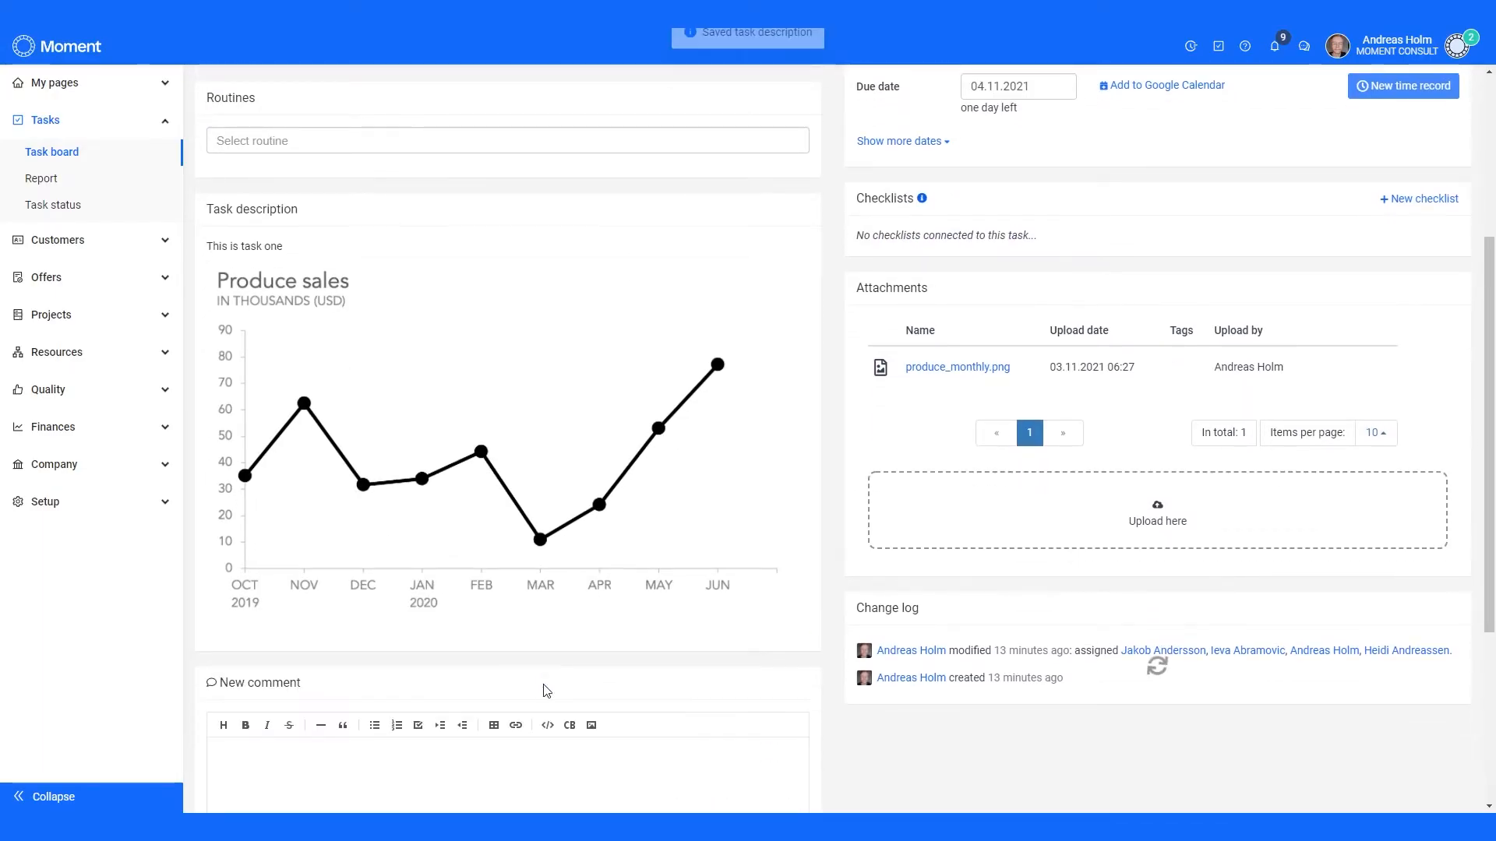
pyautogui.scroll(-4, 543, 691)
pyautogui.write('Comment')
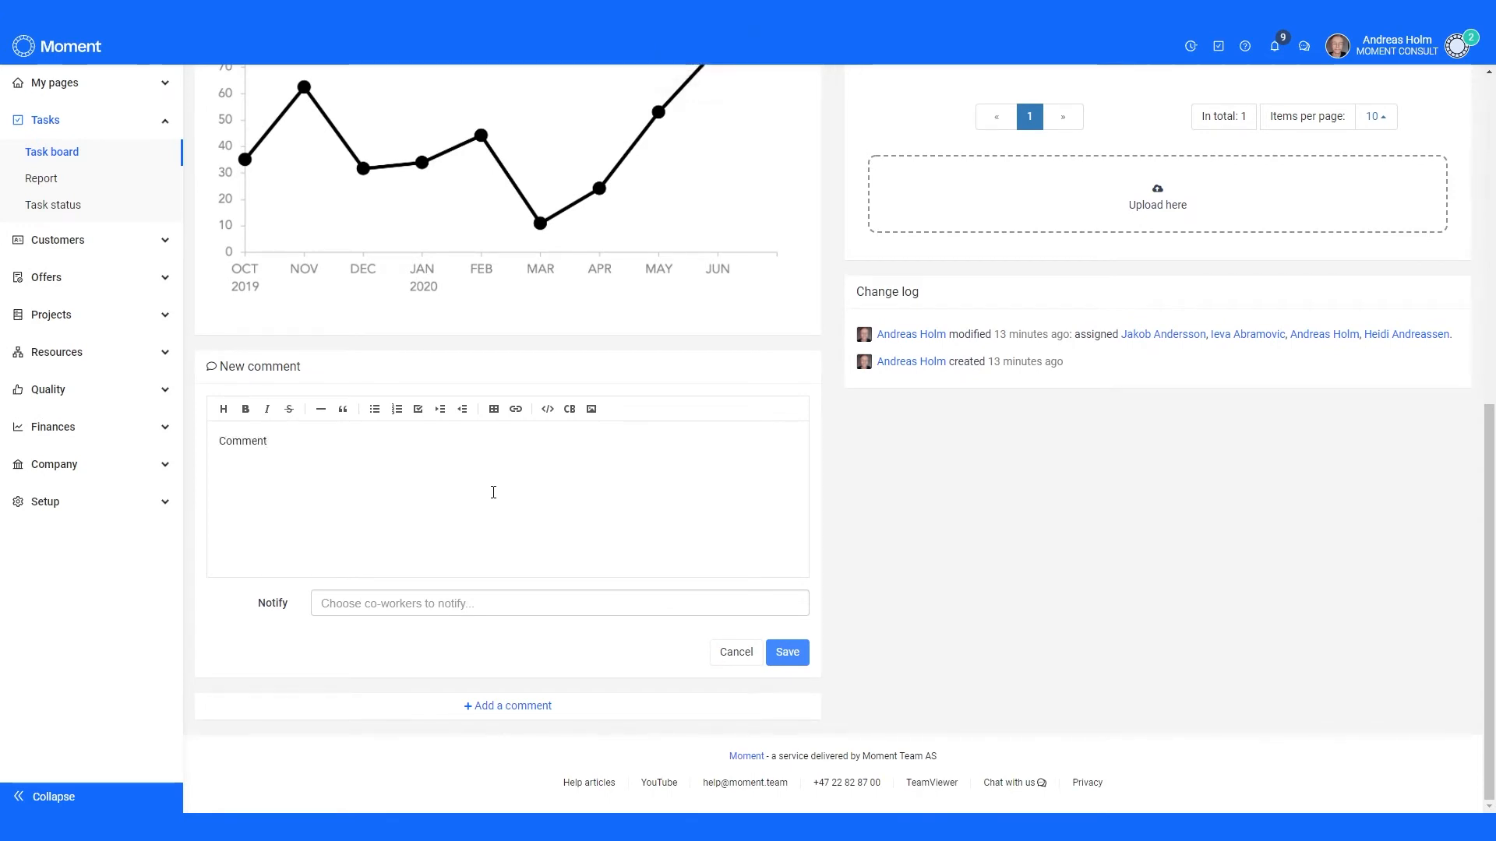
pyautogui.click(403, 610)
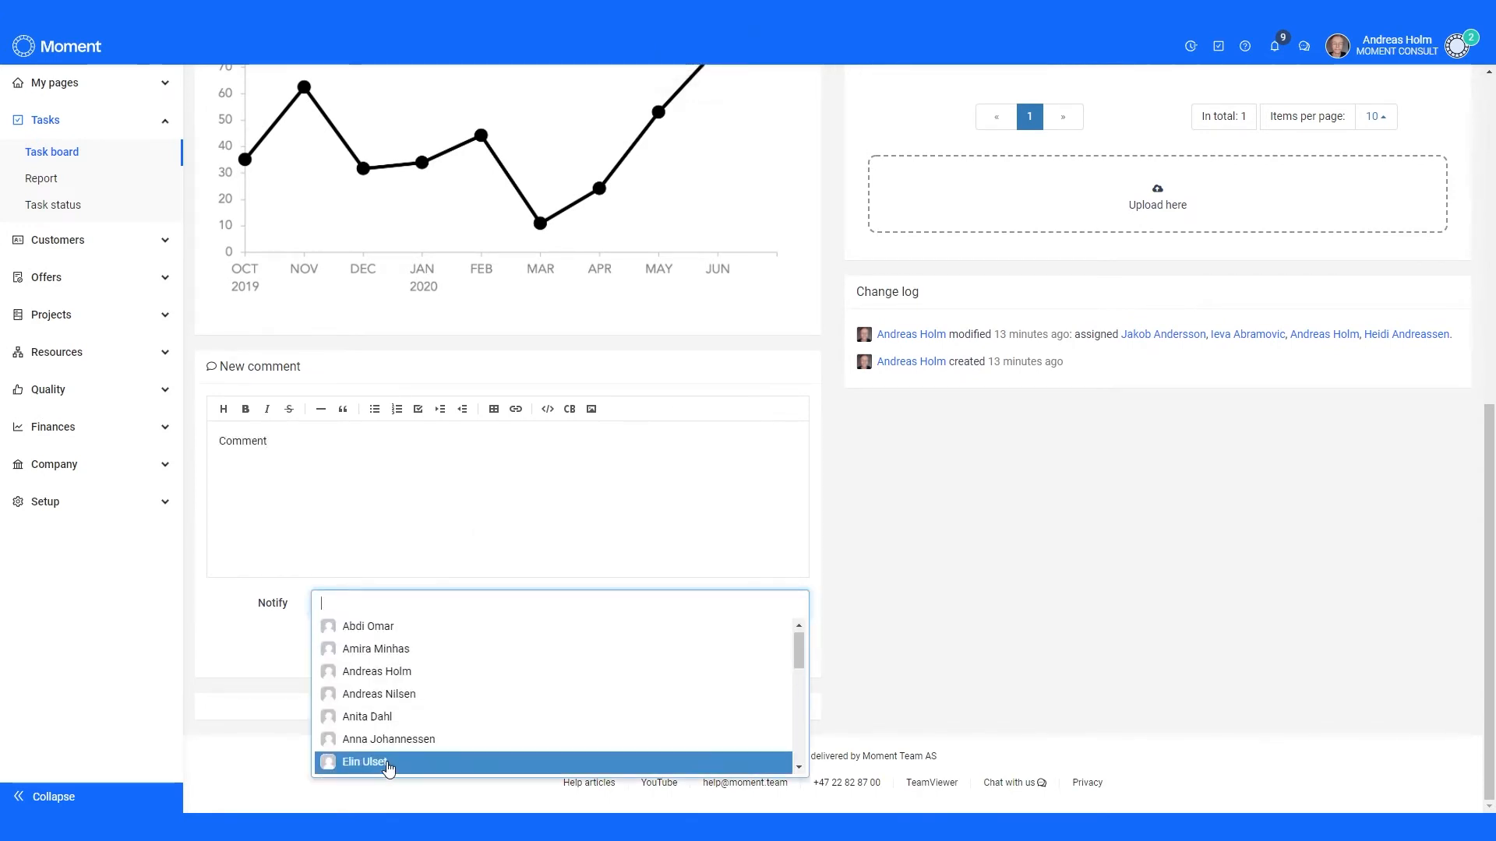
pyautogui.click(401, 550)
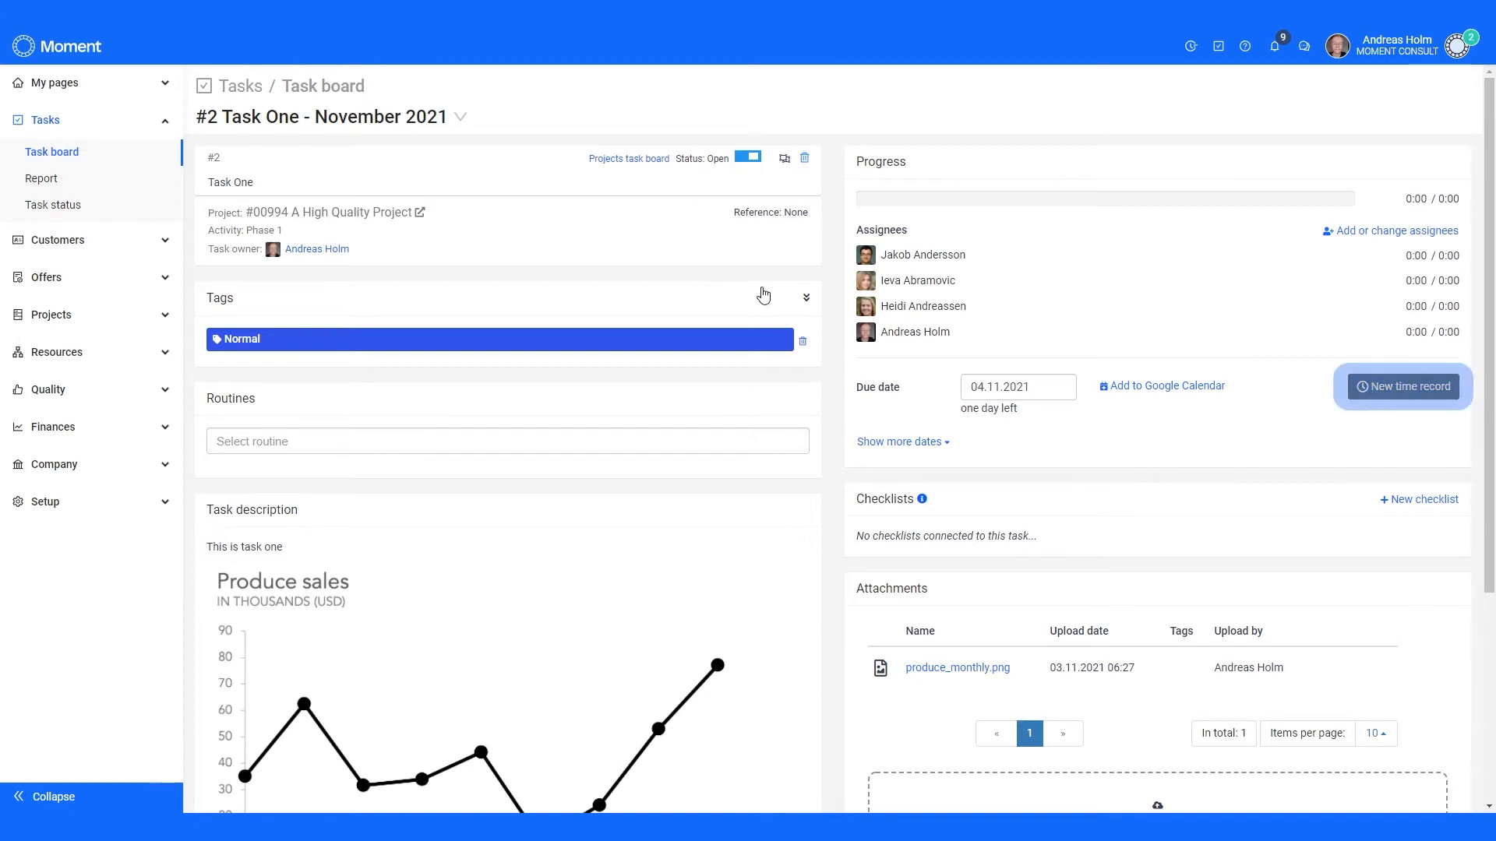
# Record 10 hours on Task One through a new time record dated 03.11.2021 and save it.
pyautogui.click(1385, 388)
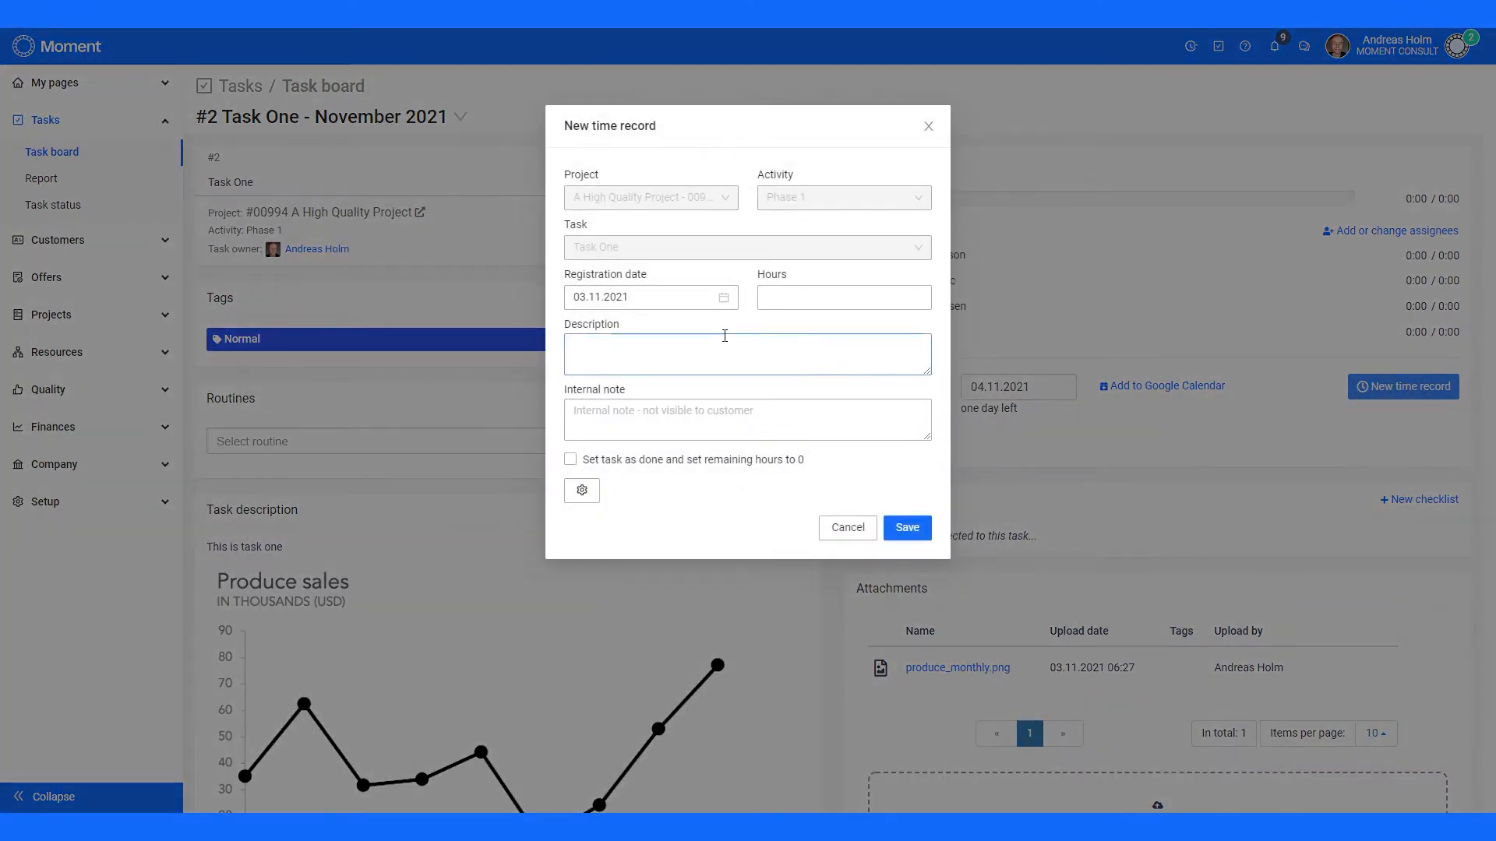
pyautogui.click(786, 299)
pyautogui.write('10')
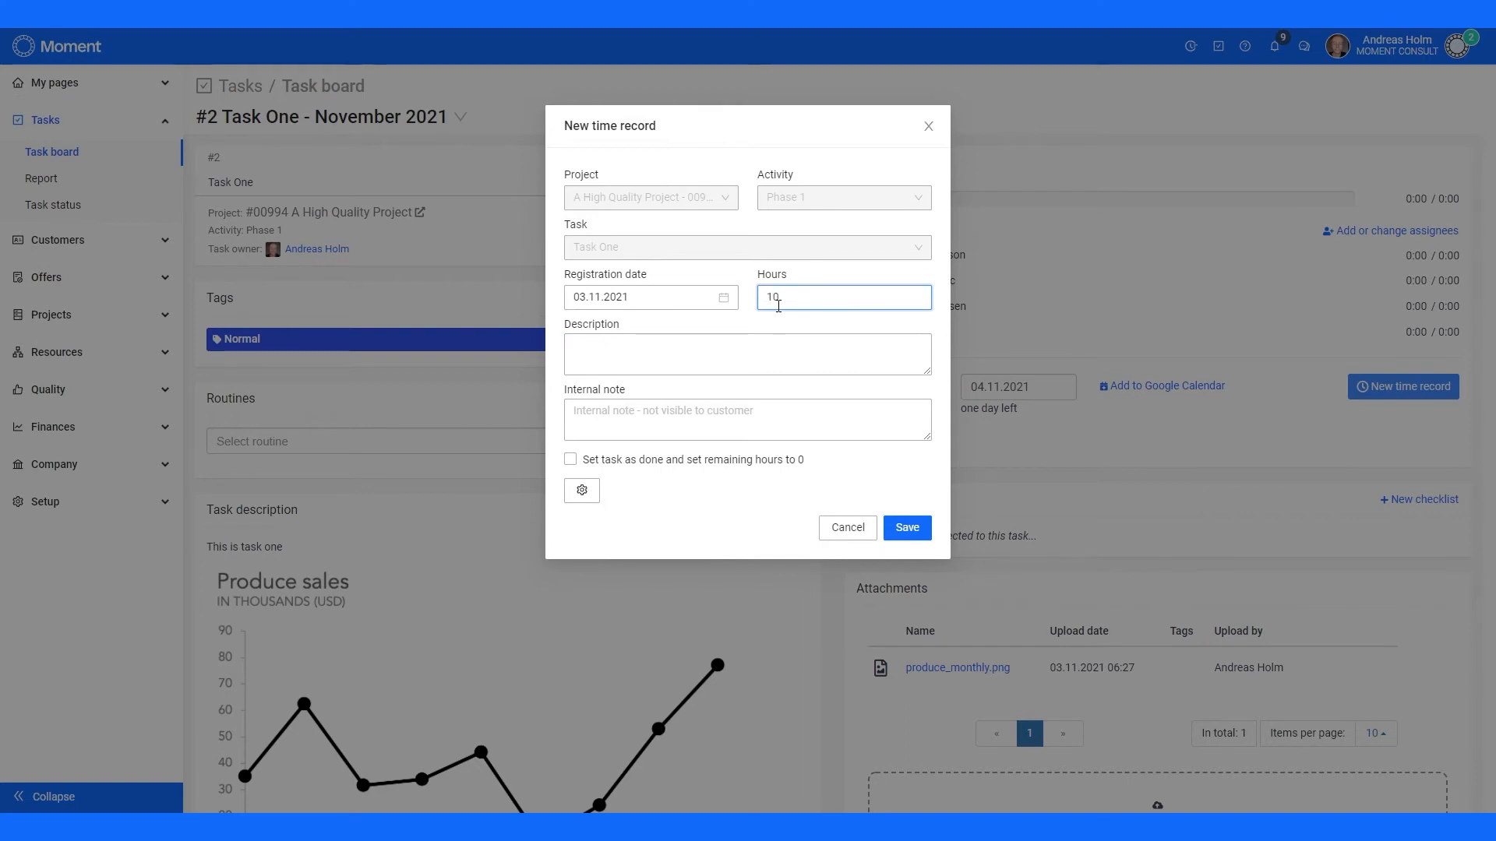
pyautogui.click(757, 343)
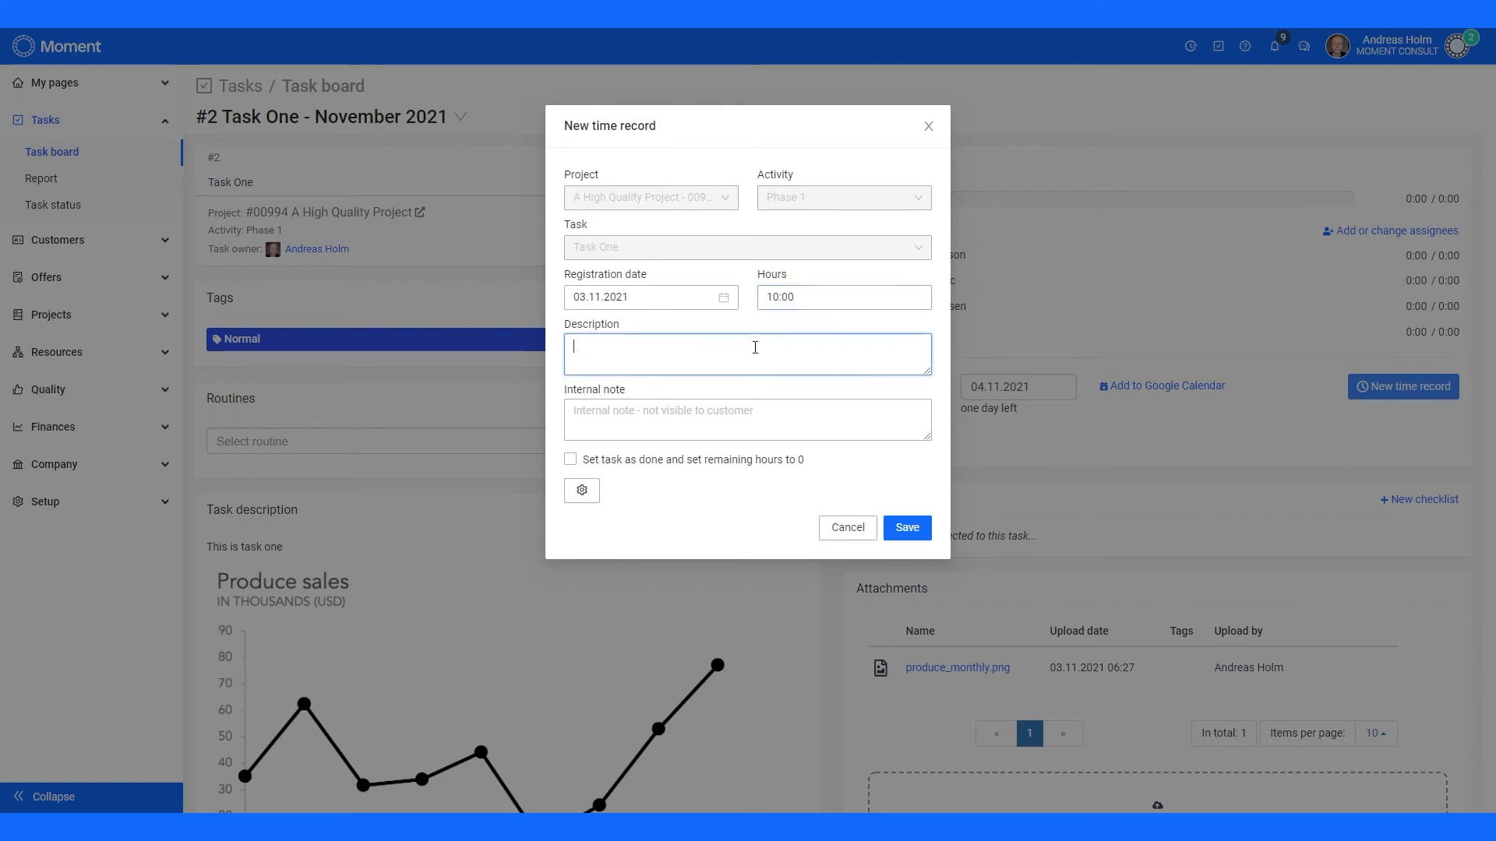
pyautogui.click(904, 527)
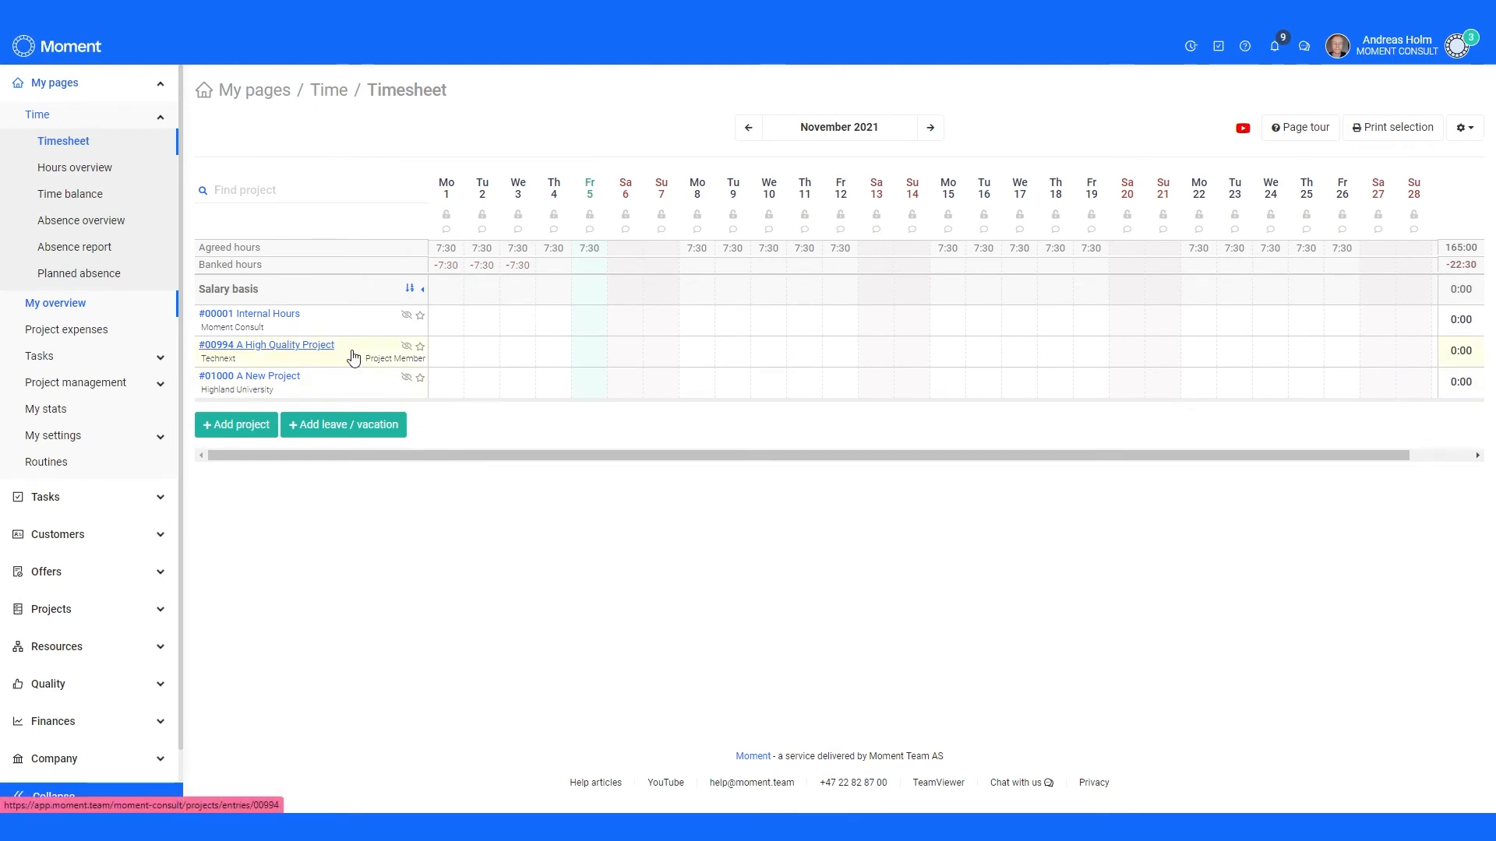
# Register 10 hours in the timesheet for A High Quality Project on Wednesday 3 November, linked to Task One, with the text "Description", and save.
pyautogui.click(514, 358)
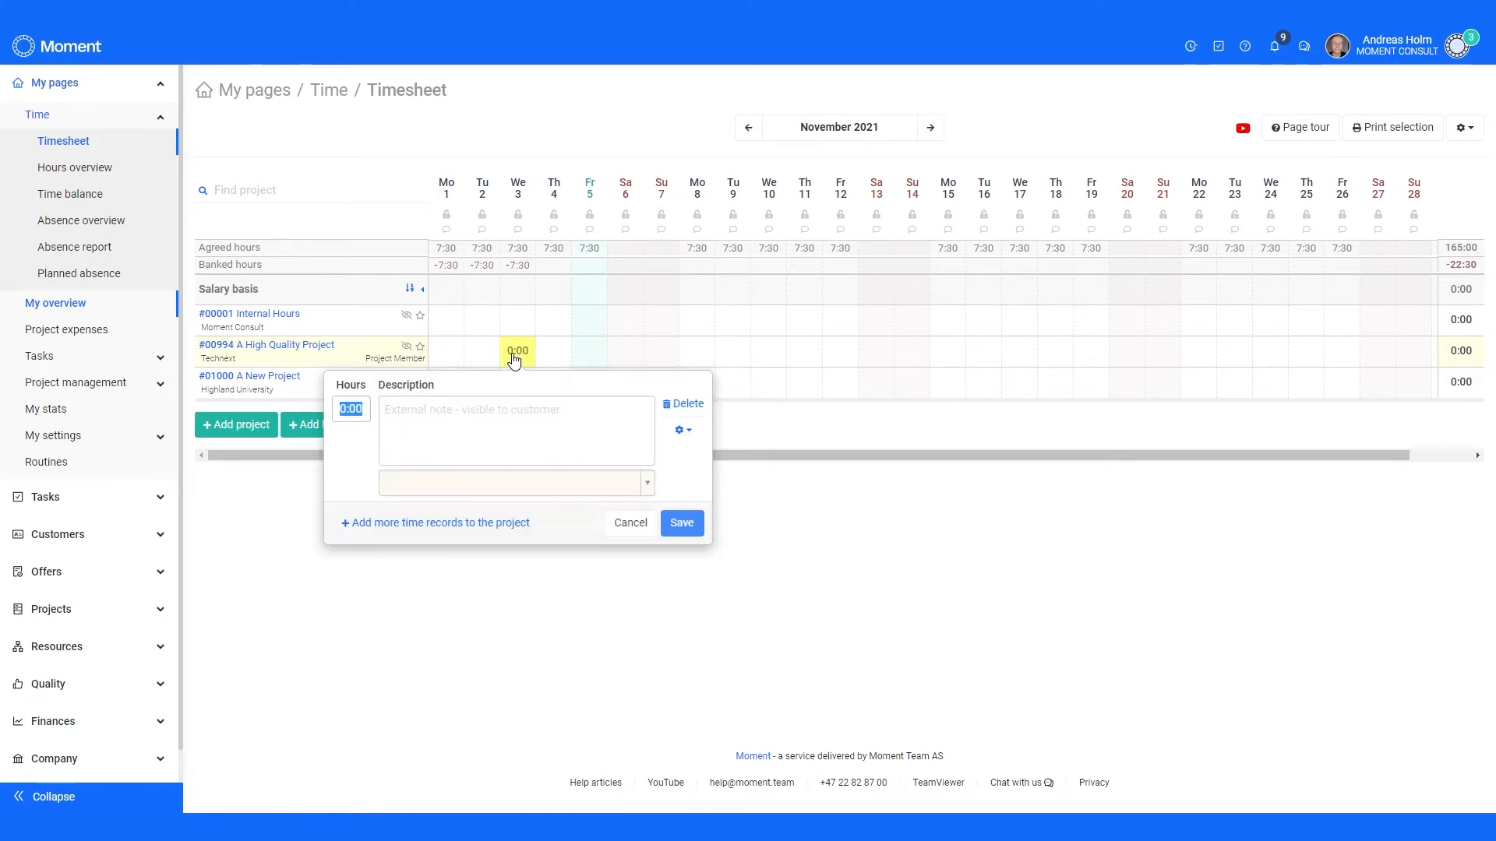
pyautogui.click(468, 507)
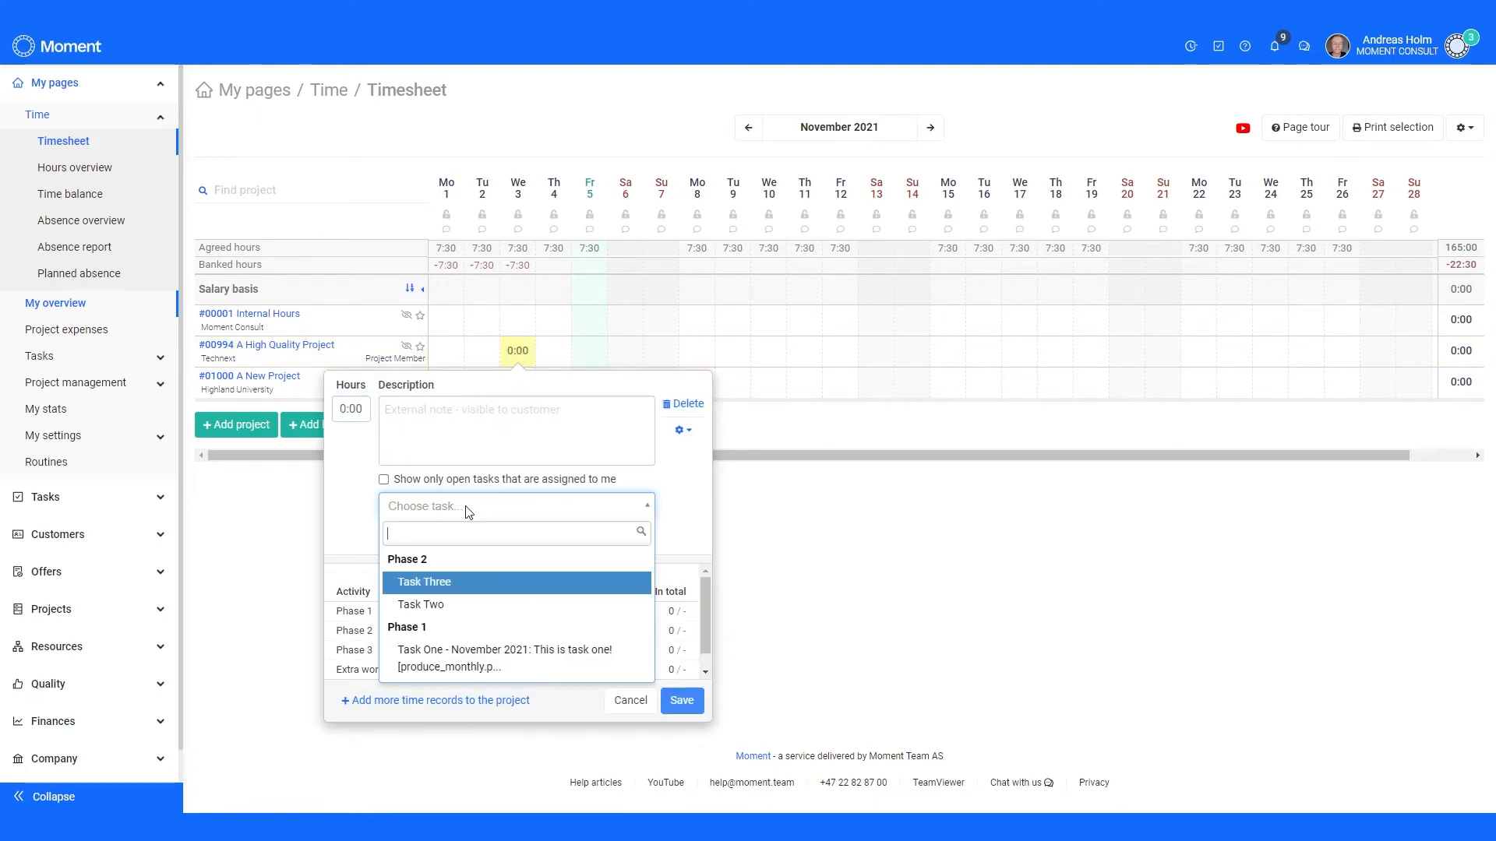
pyautogui.click(458, 657)
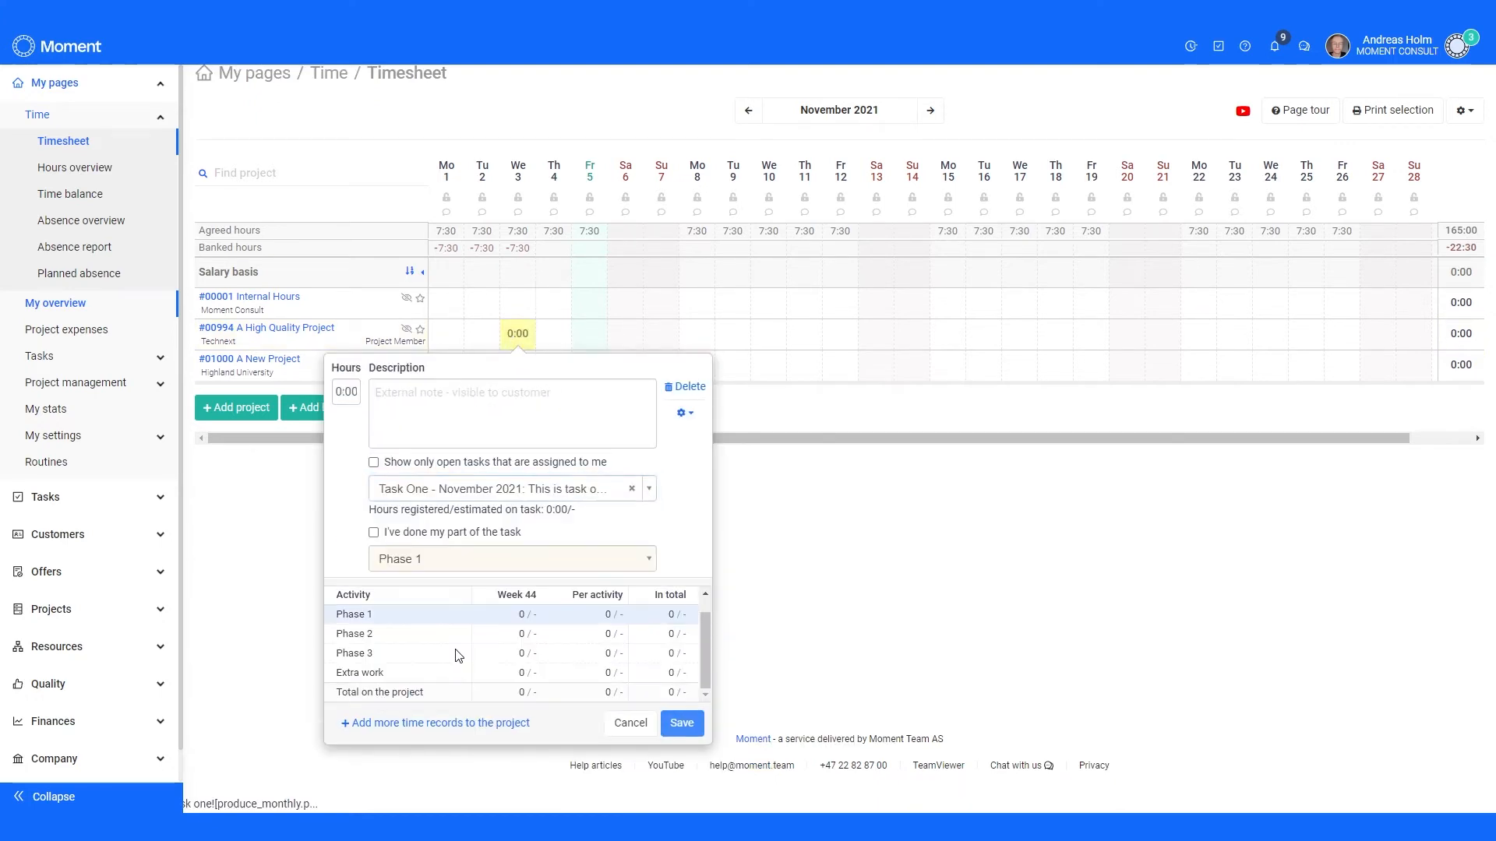
pyautogui.click(351, 391)
pyautogui.write('10')
pyautogui.press('Tab')
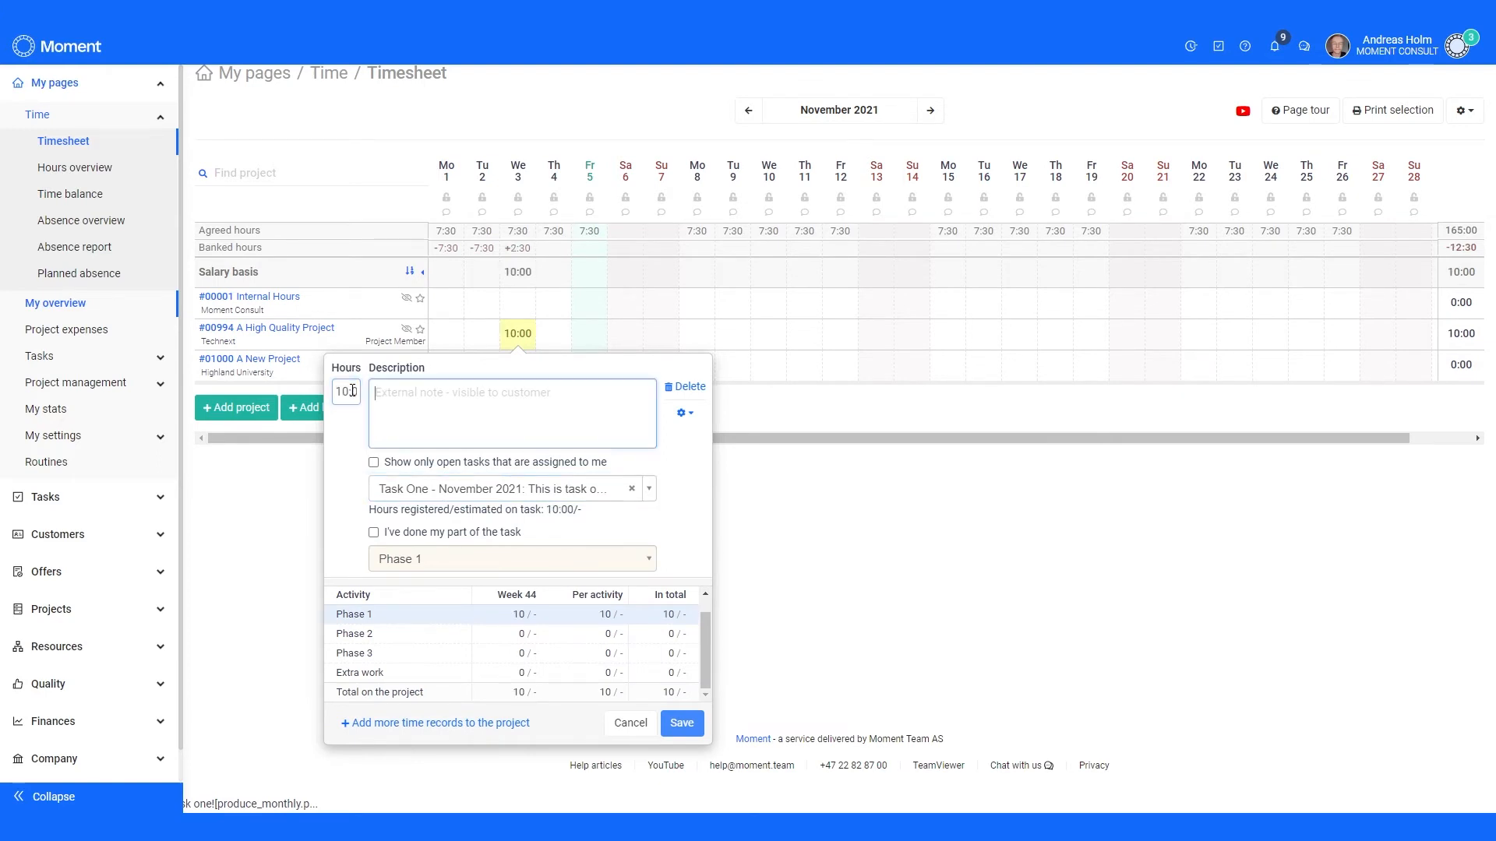
pyautogui.write('Description')
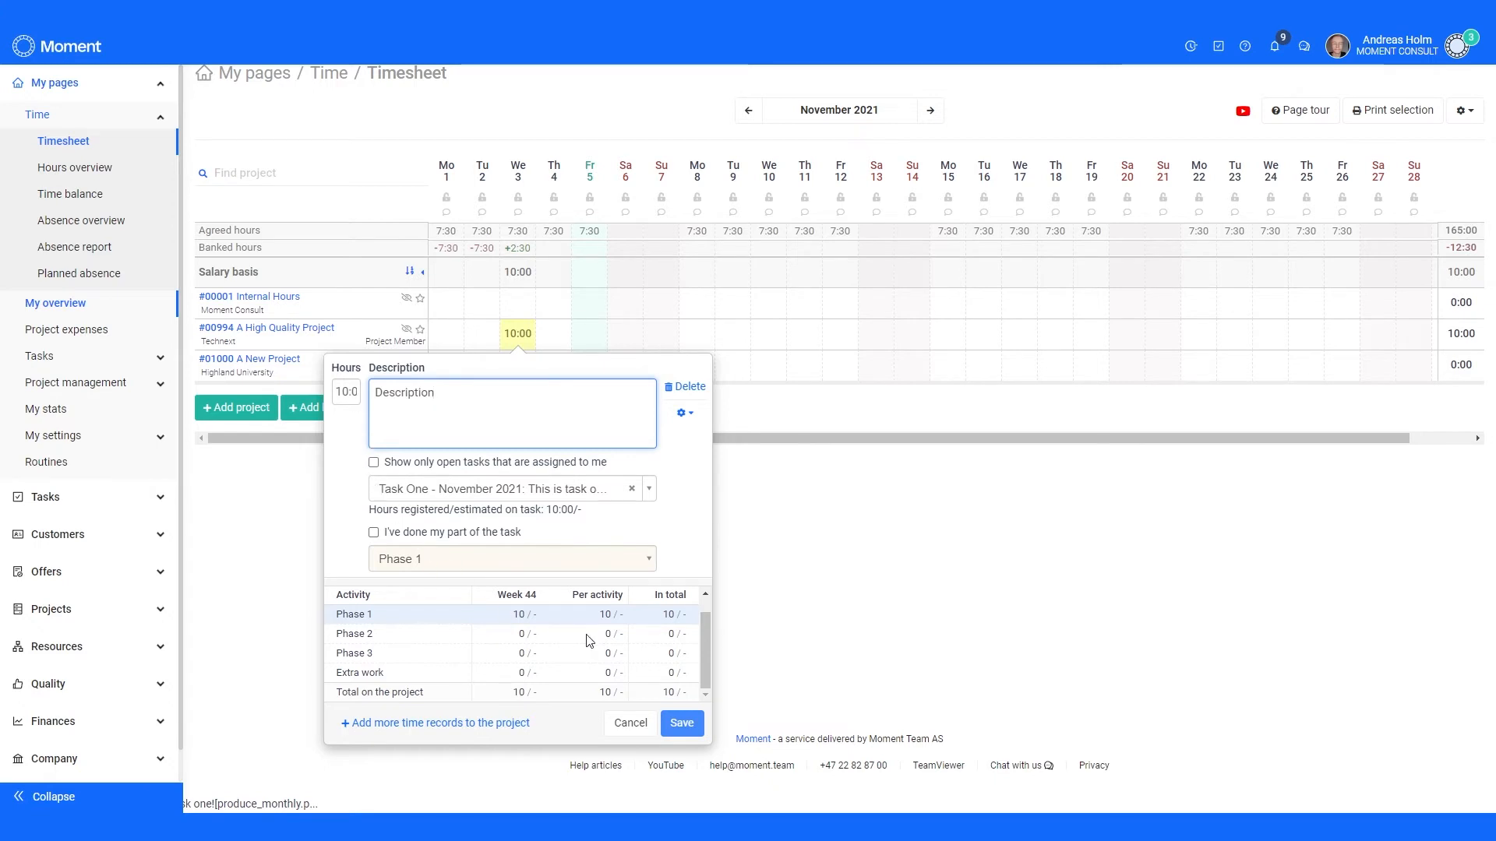
pyautogui.click(681, 723)
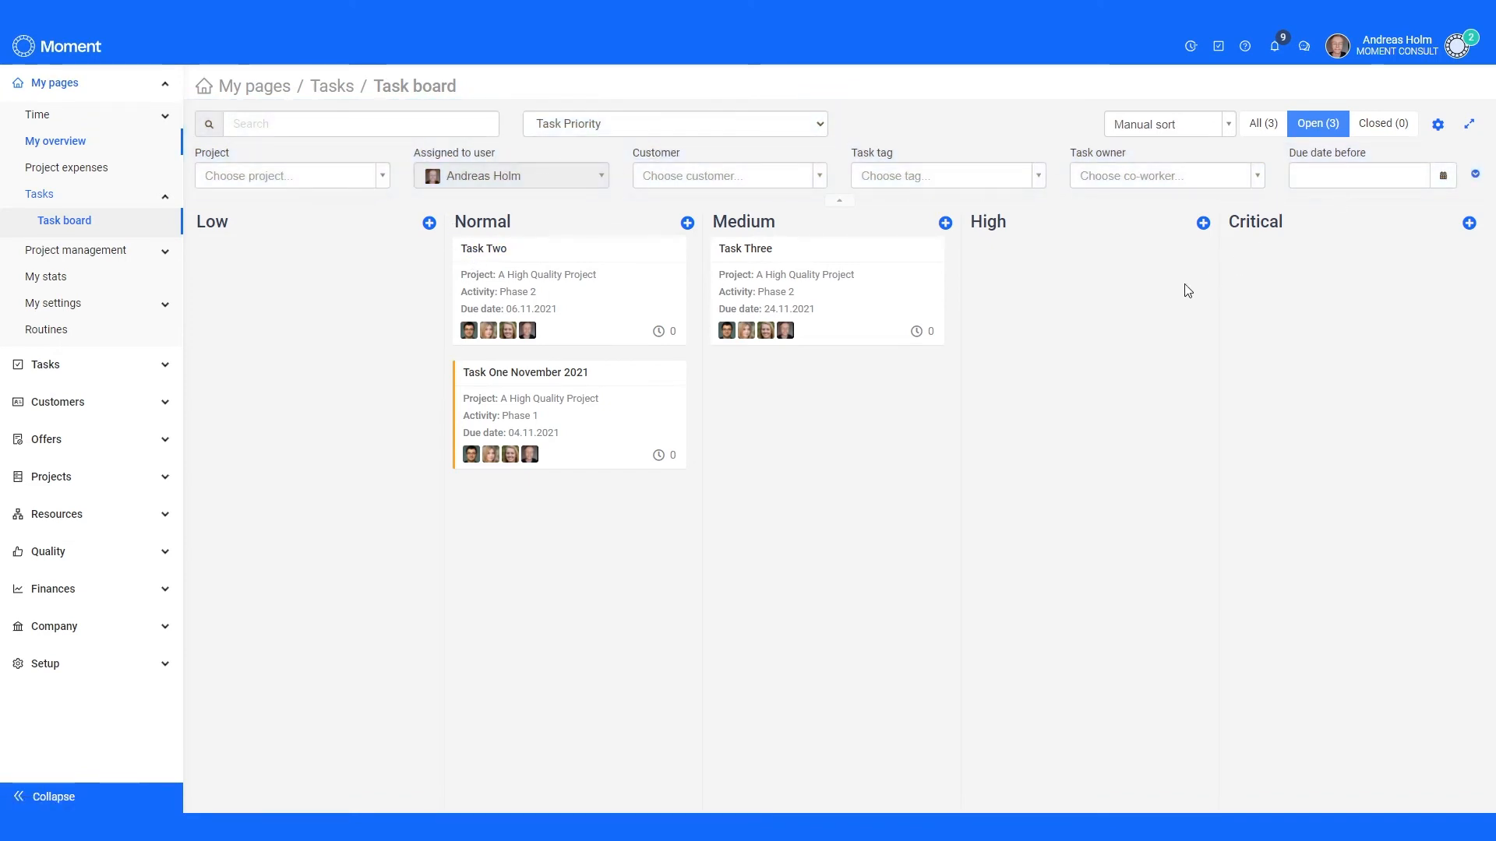
# Record 10 hours on the Task One November 2021 card from the personal task board and save the time record.
pyautogui.click(658, 457)
pyautogui.click(786, 300)
pyautogui.write('10')
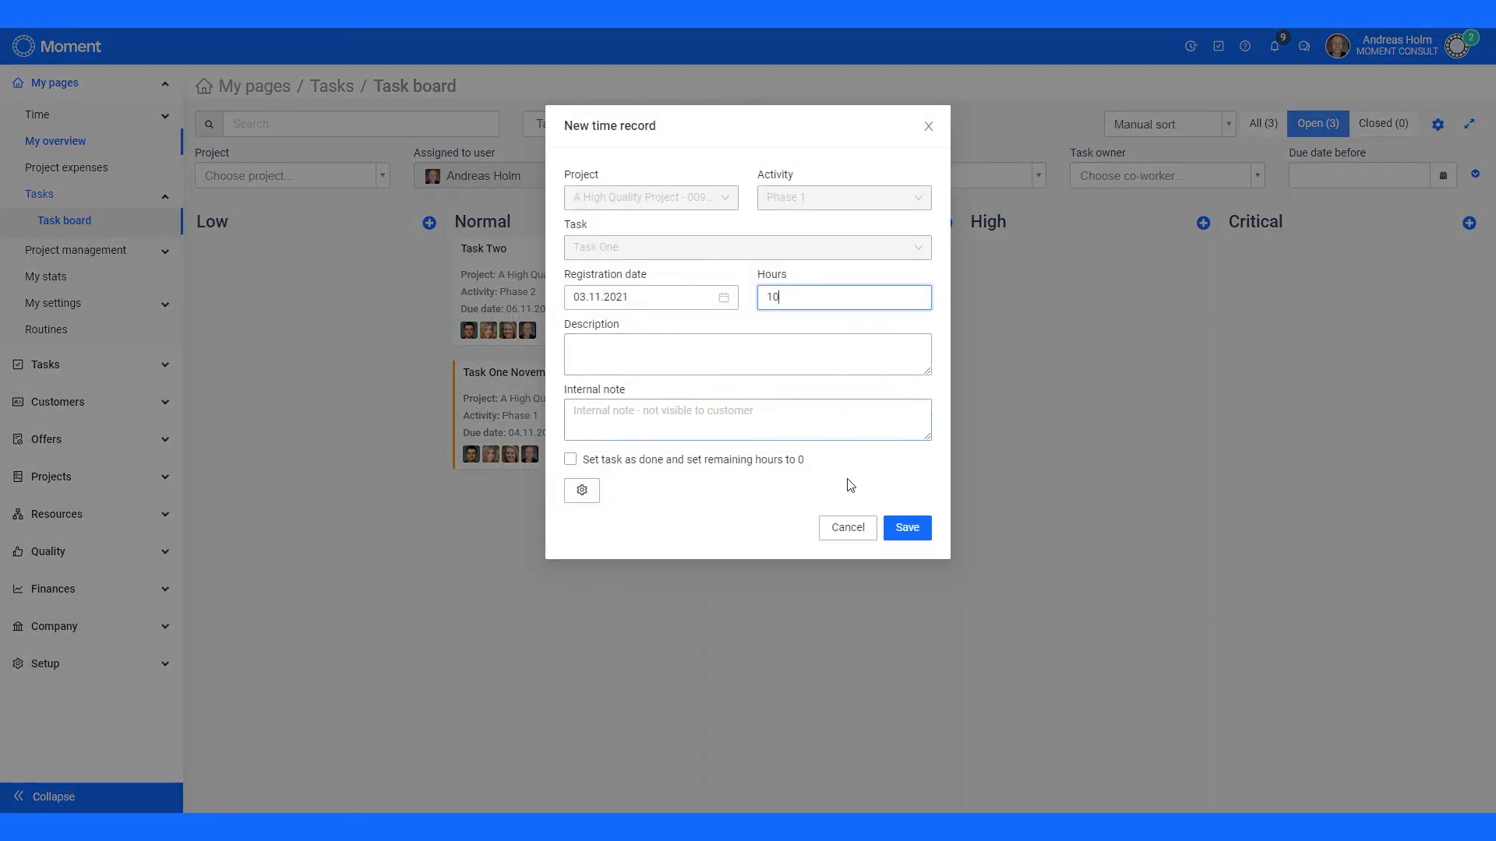
pyautogui.click(899, 528)
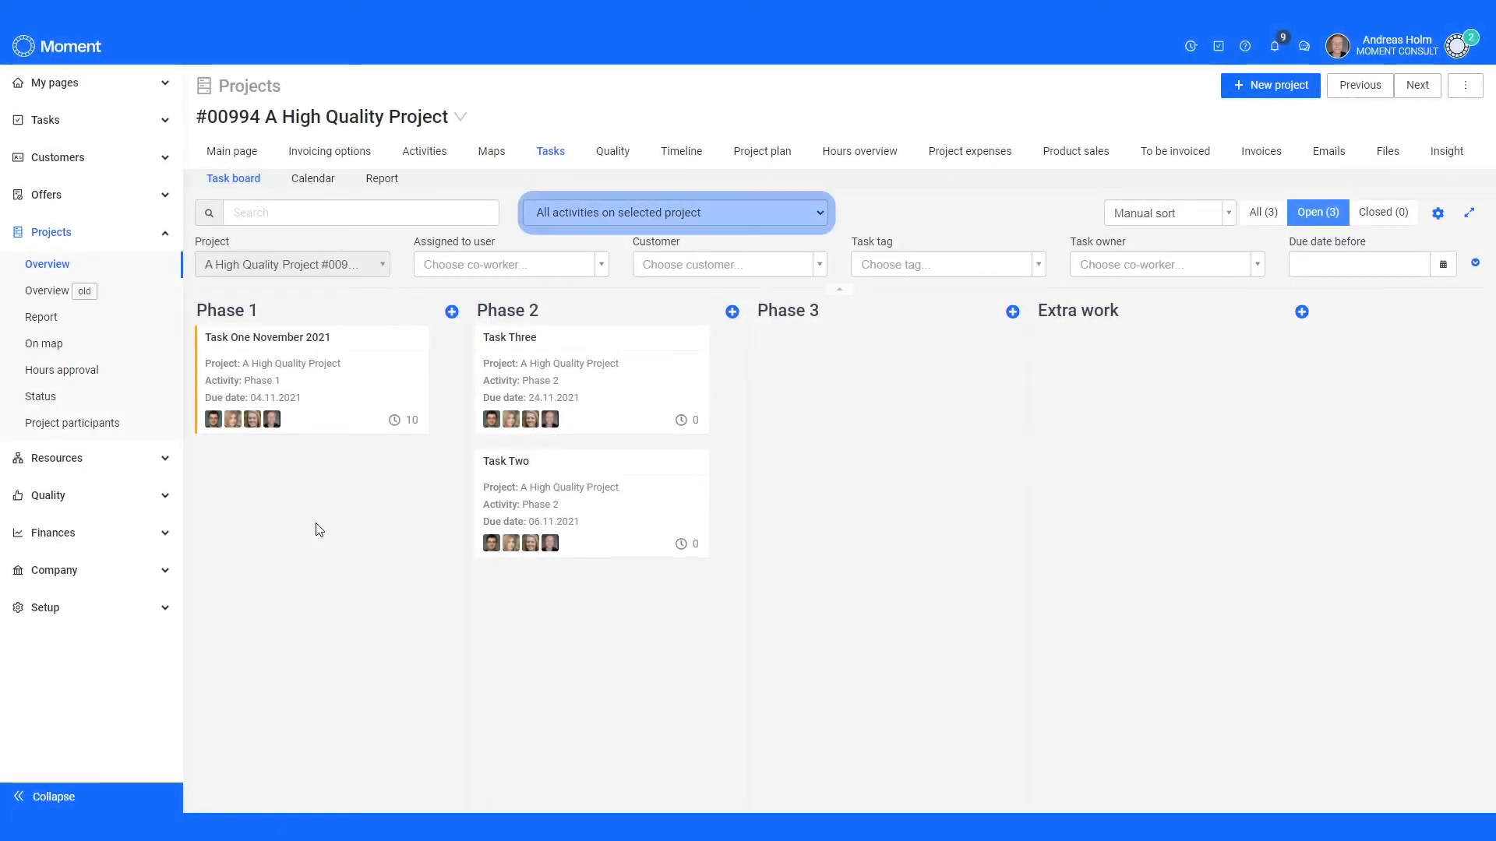
# Show the project task board in the time-period Standard view, and after that group it by Task Priority.
pyautogui.click(599, 219)
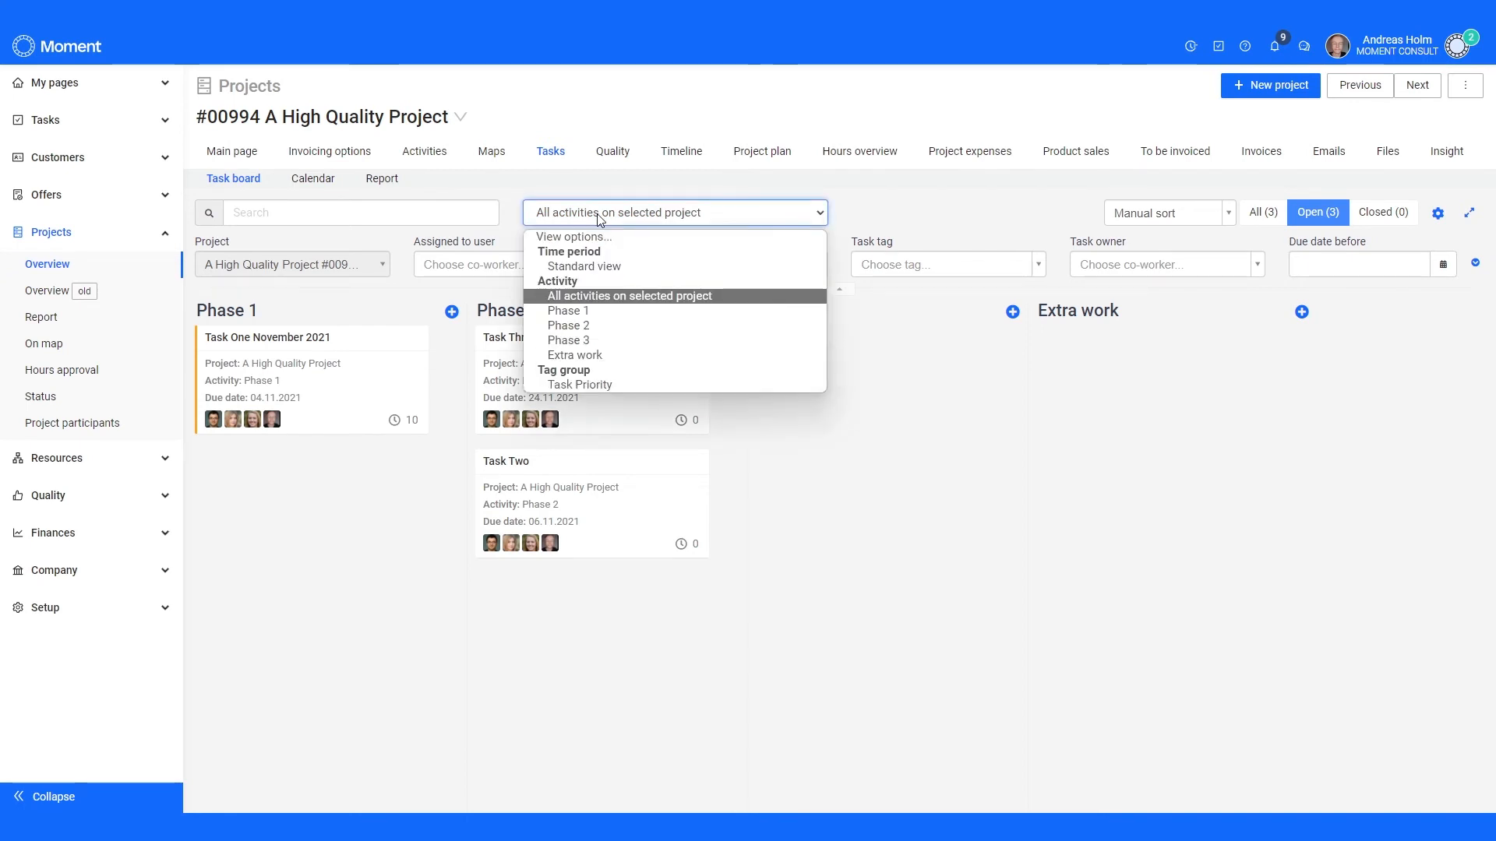
pyautogui.click(603, 266)
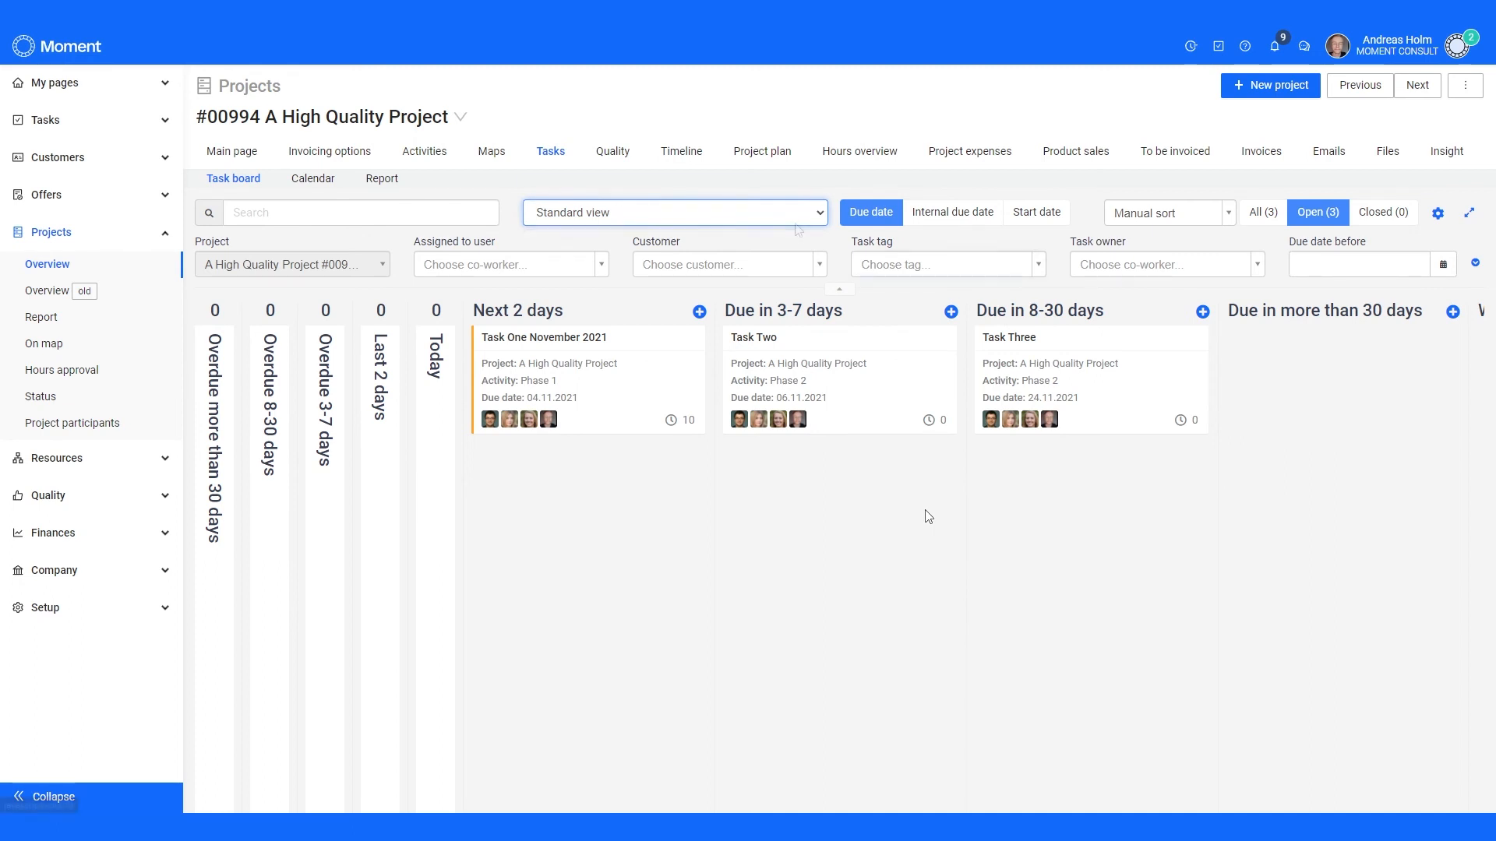
pyautogui.click(810, 212)
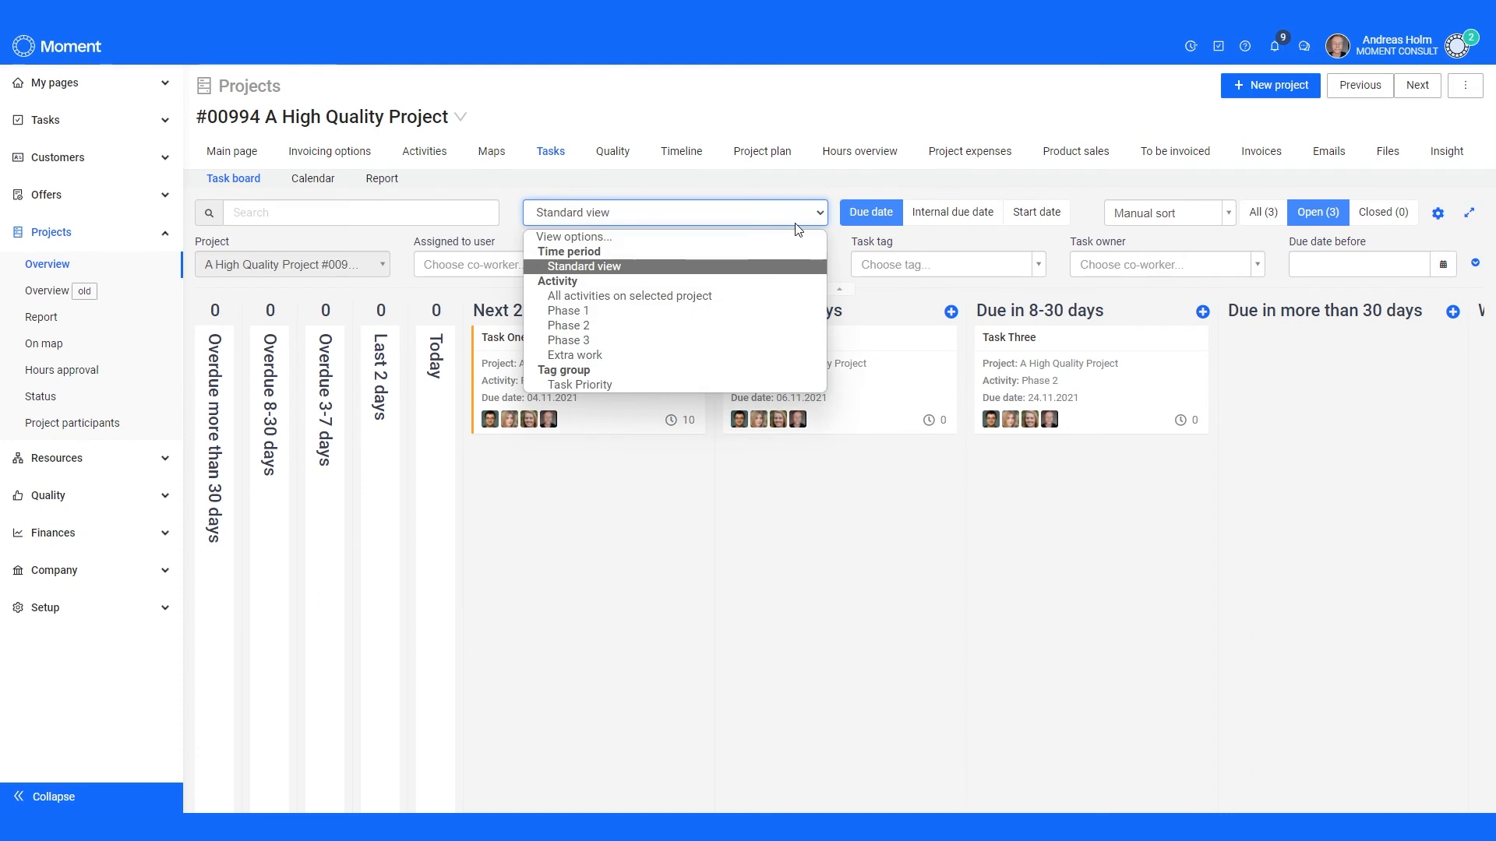
pyautogui.click(623, 384)
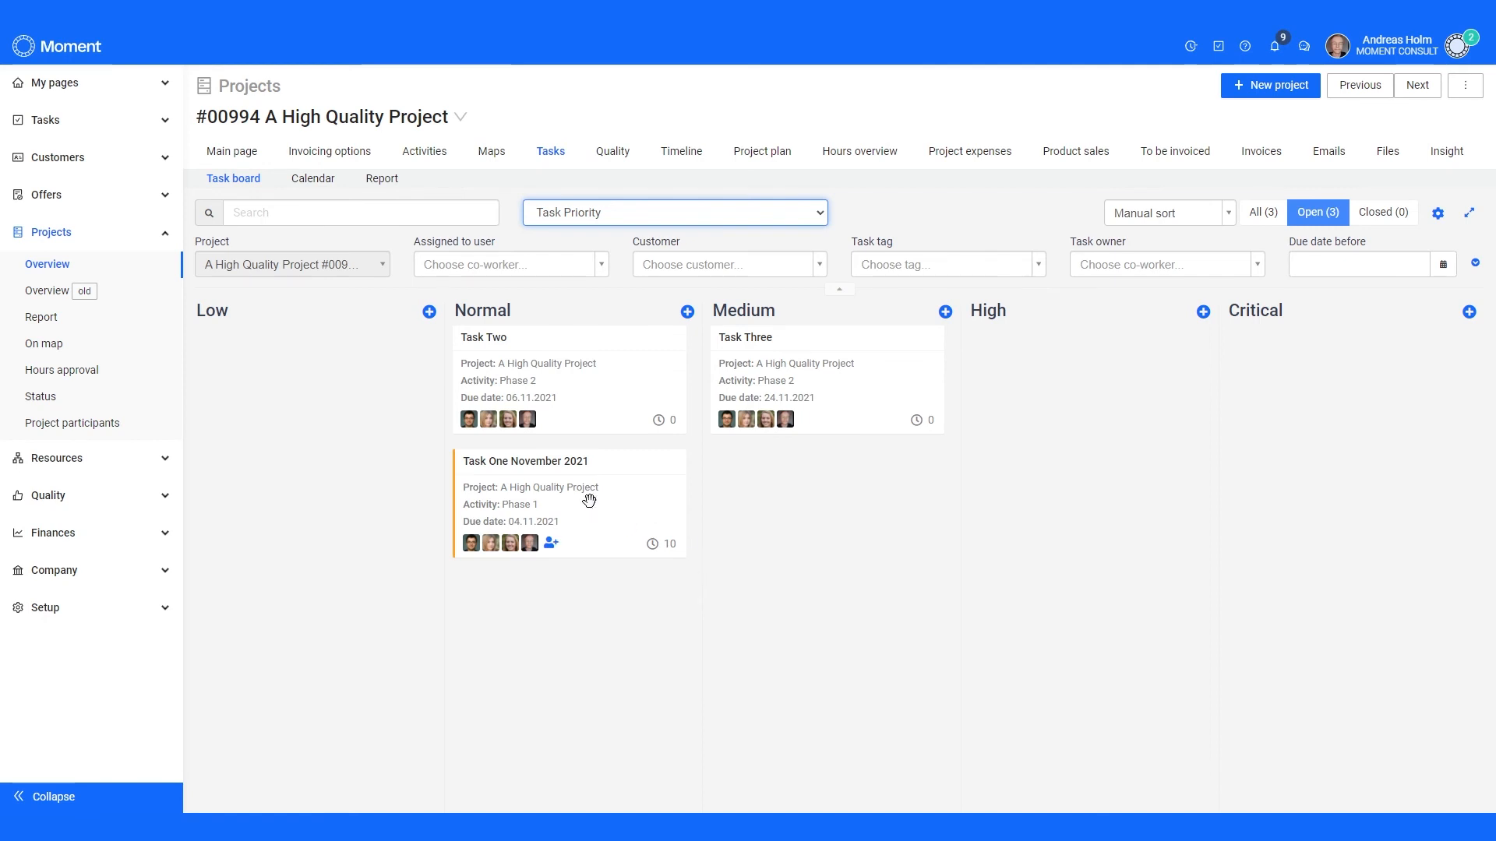
# Move the Task One November 2021 card to the Low priority column and back to Normal.
pyautogui.moveTo(609, 473); pyautogui.dragTo(337, 421)
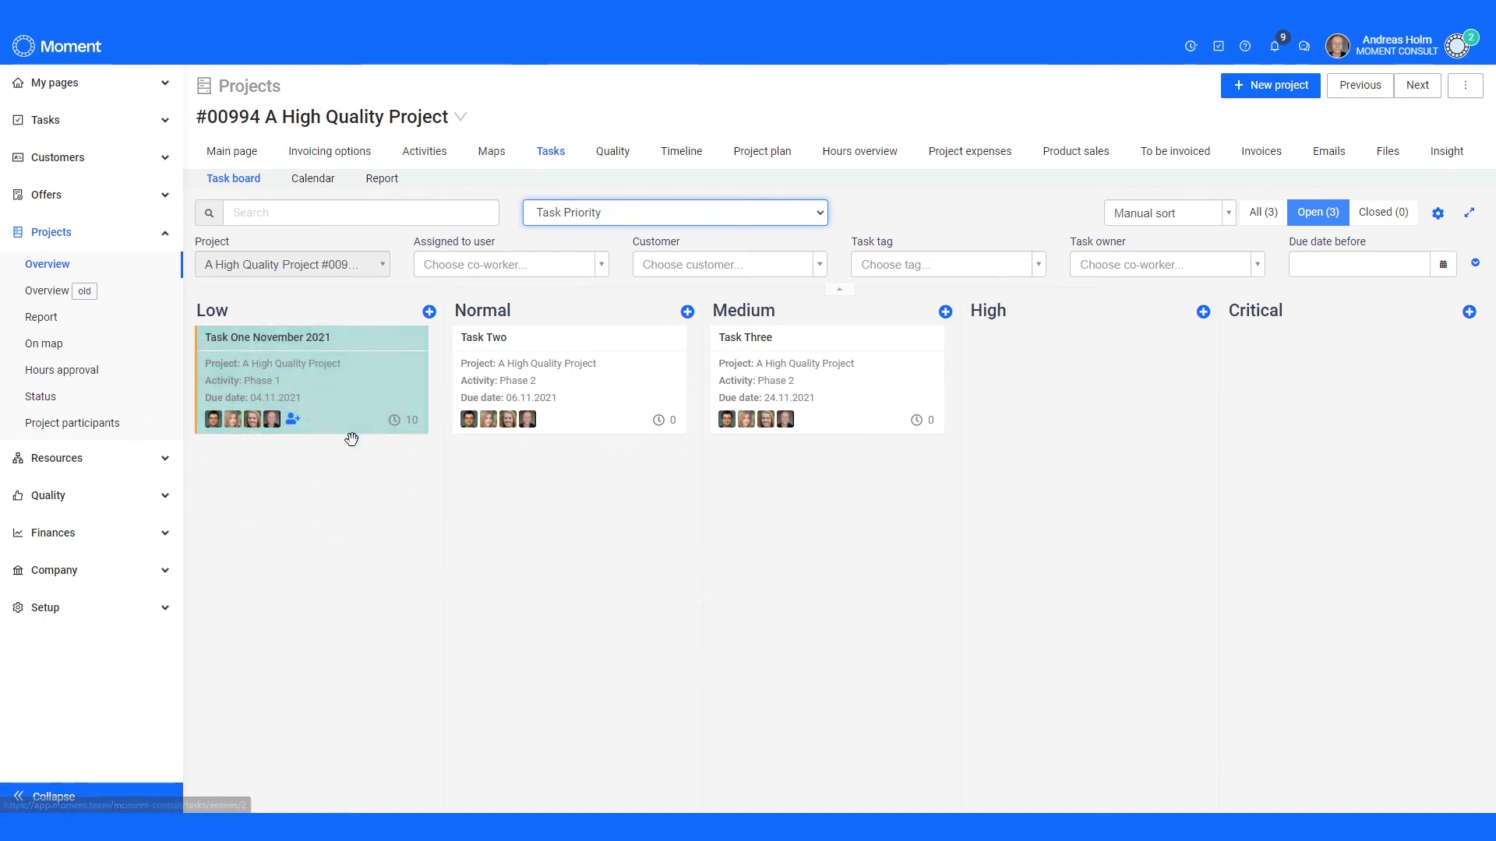
pyautogui.moveTo(381, 358); pyautogui.dragTo(624, 507)
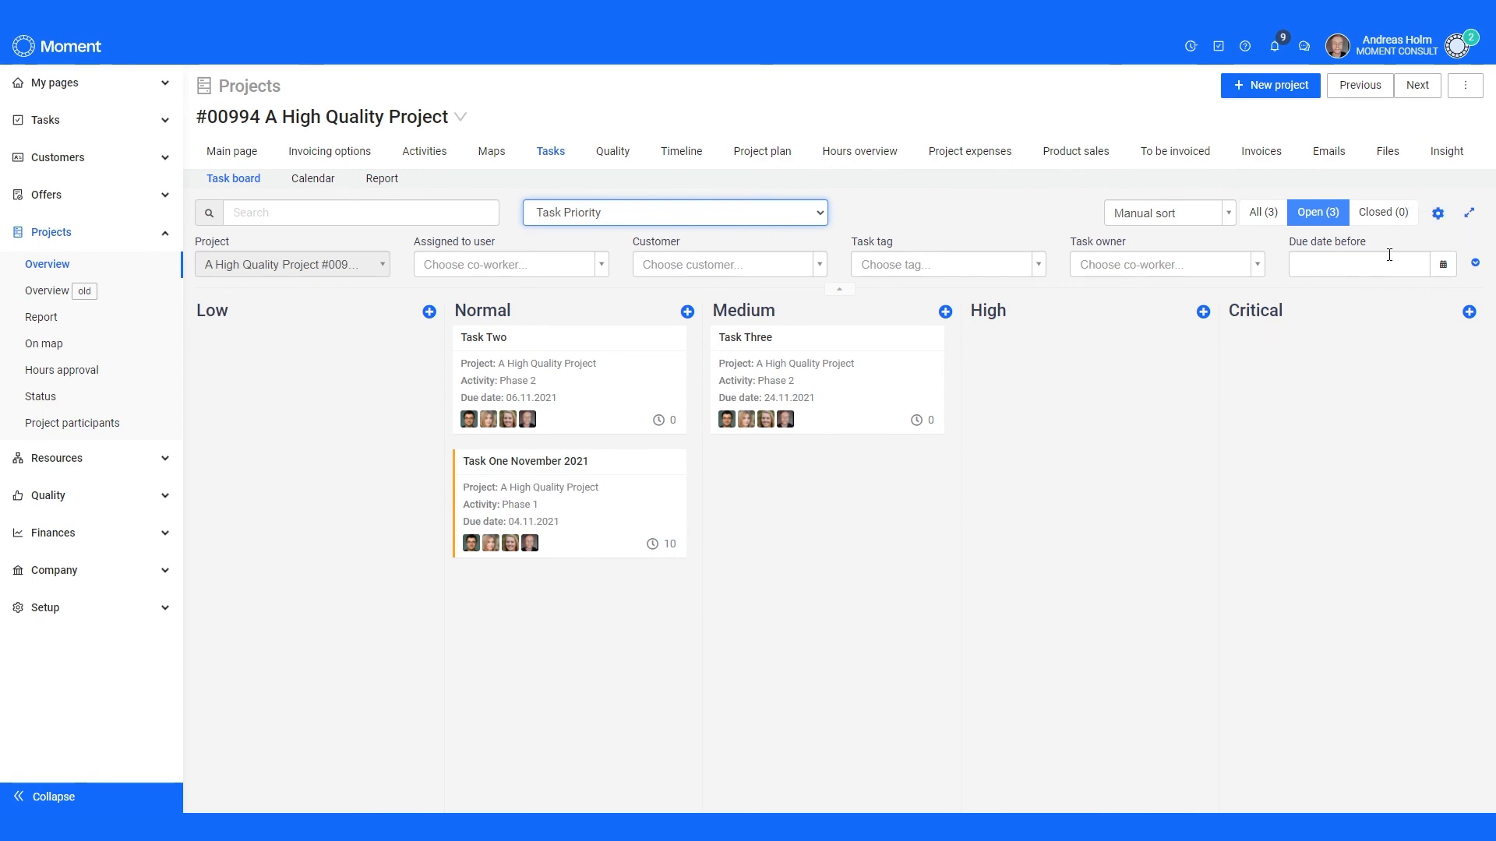
# Open the task board settings and look through the available options.
pyautogui.click(1438, 214)
pyautogui.scroll(-2, 1323, 327)
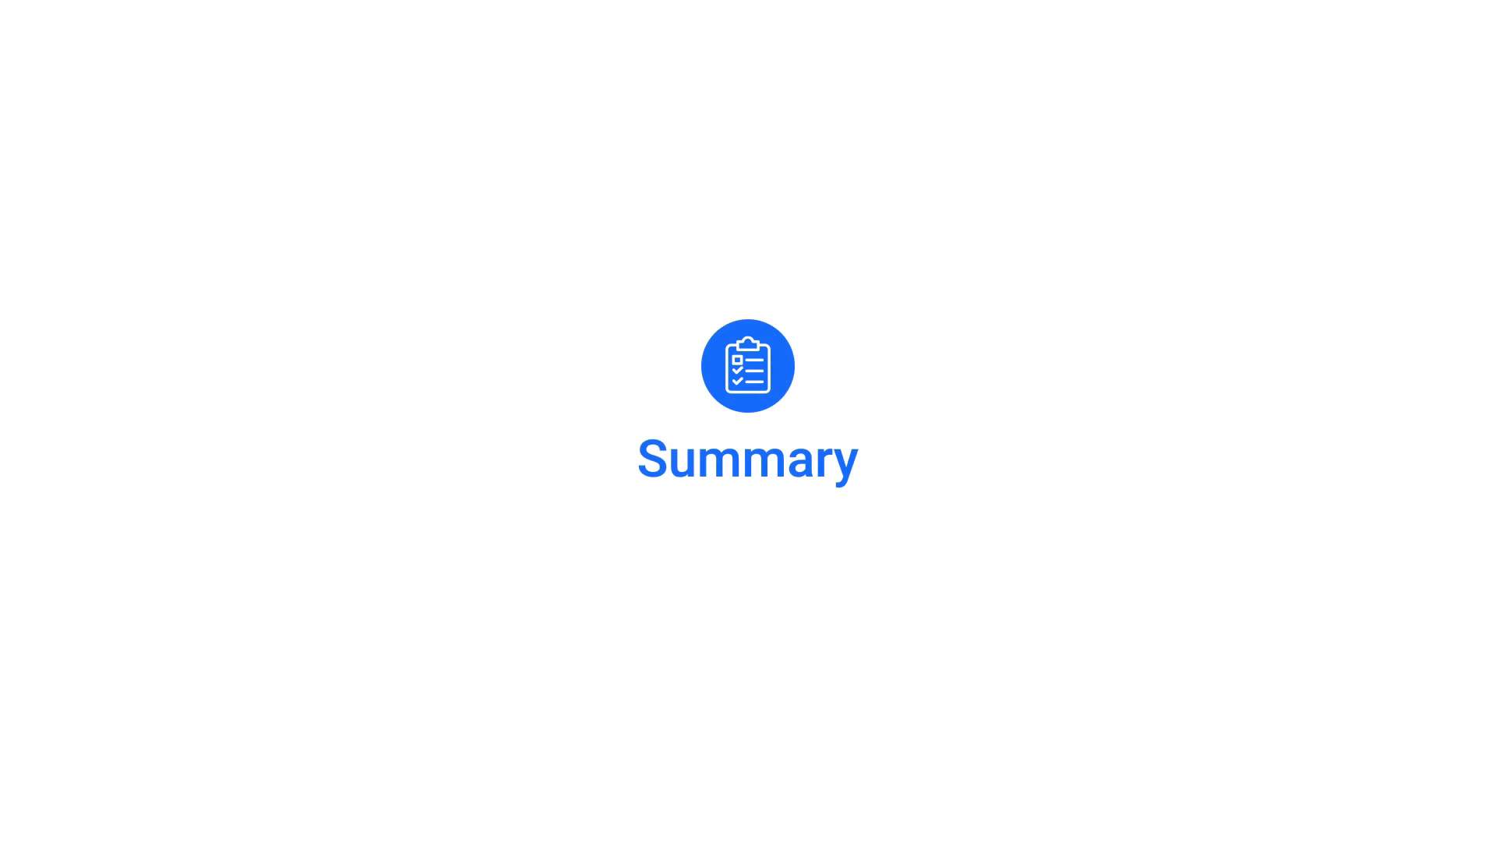